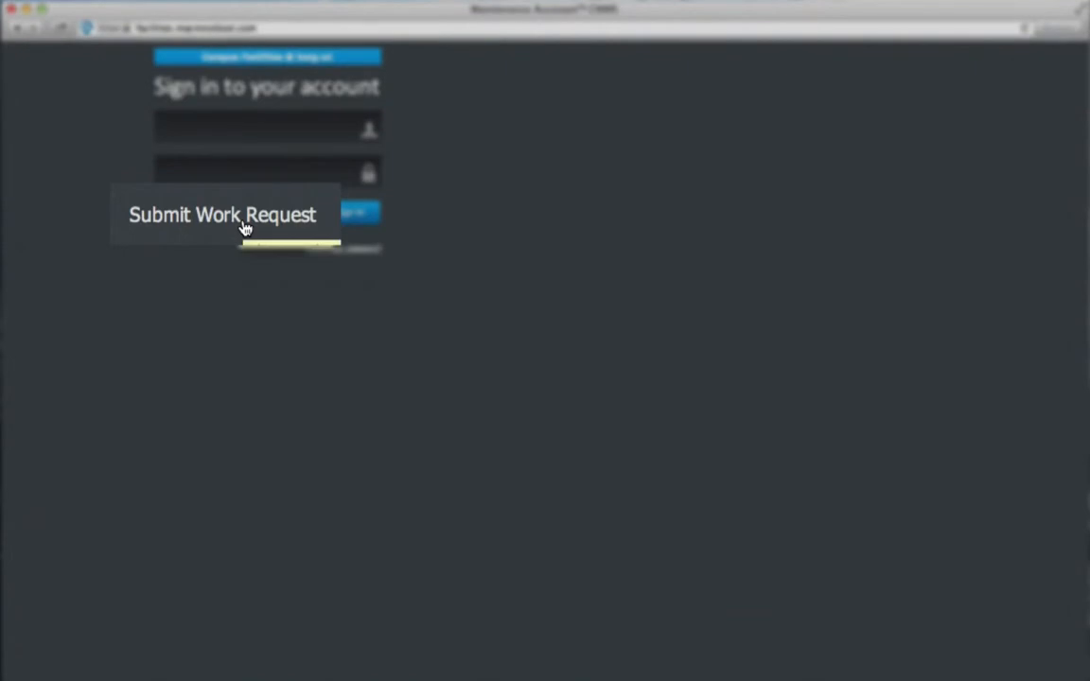
Submit a public work request 'Backup heater needs to be tested' (Upgrade, Lowest priority, 1 hour).
left_click(239, 222)
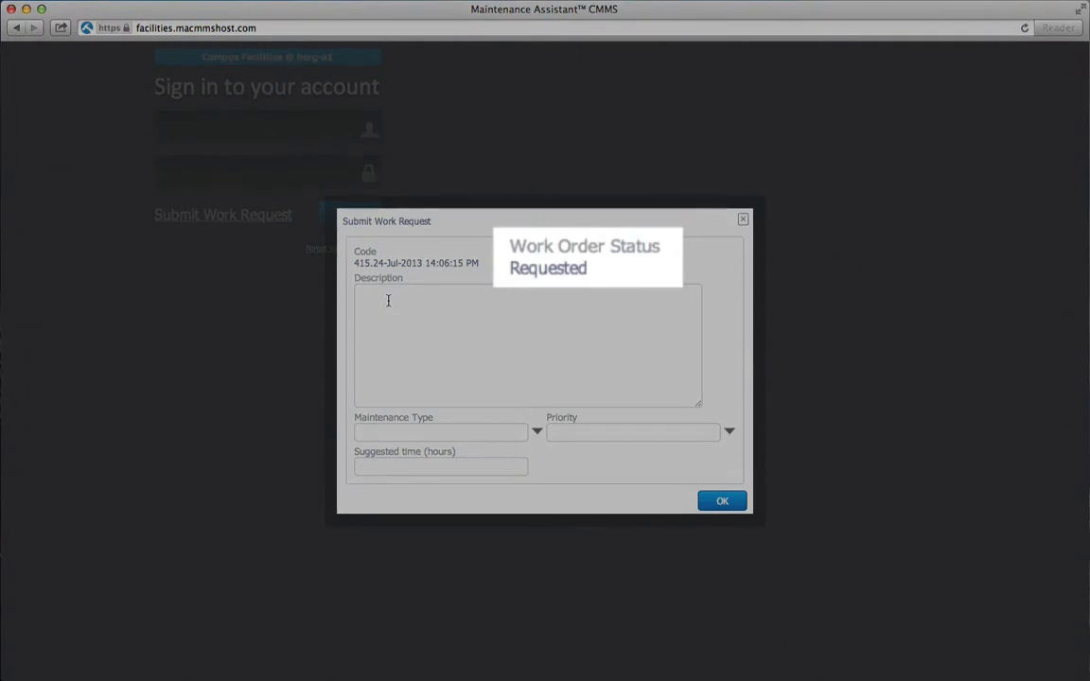
left_click(388, 300)
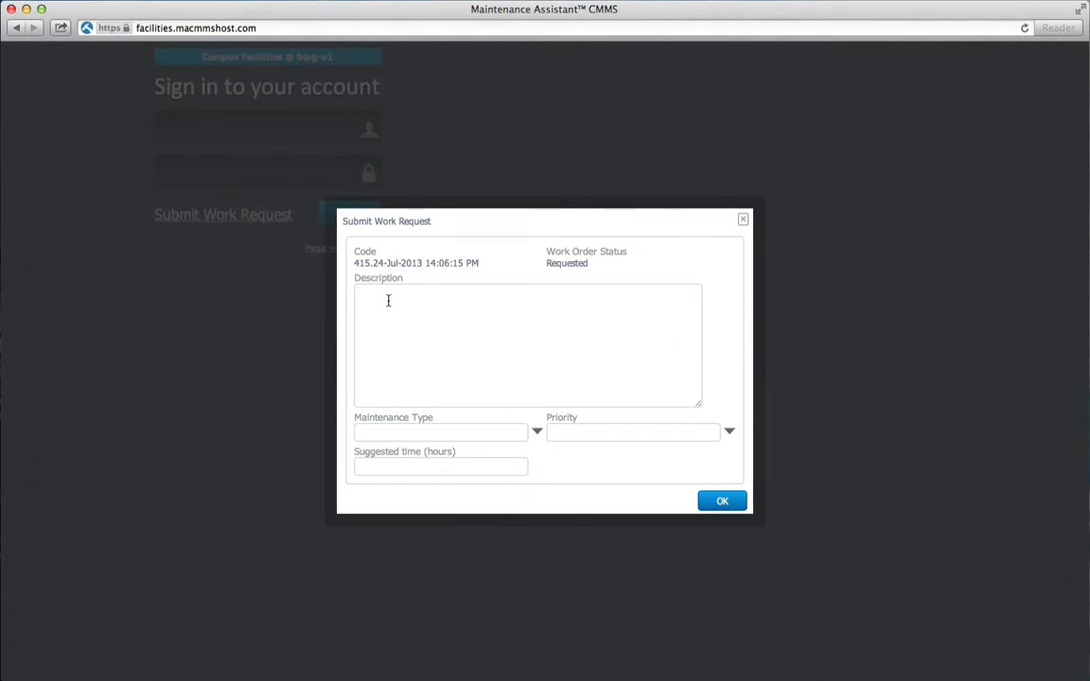
type("Backup heater needs to ")
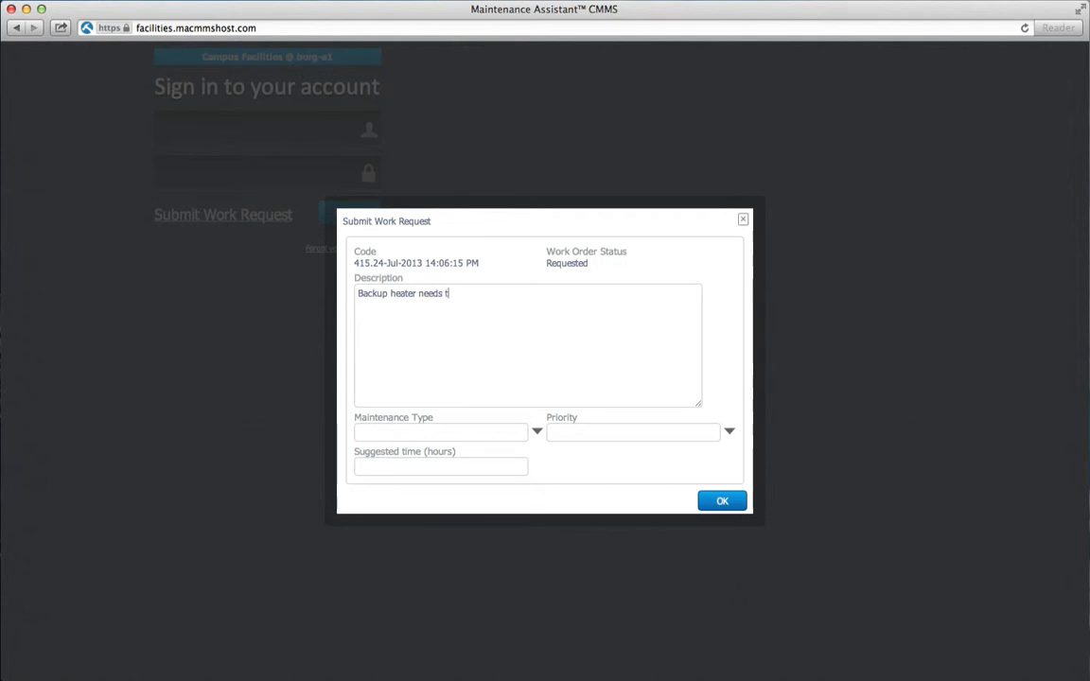
type("be tested")
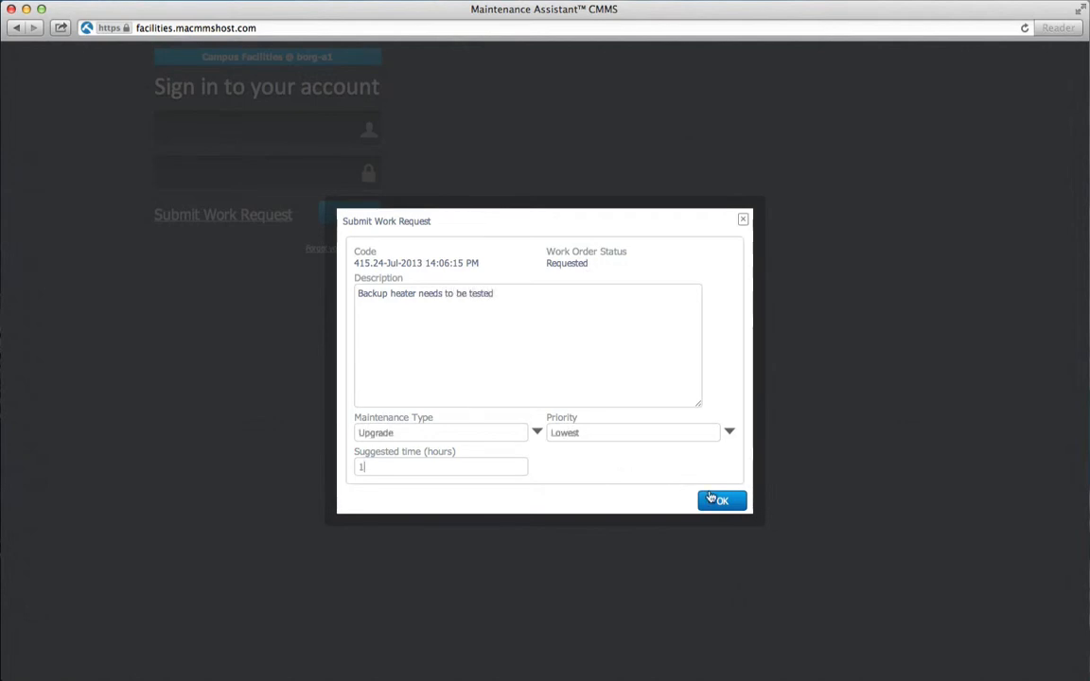
left_click(715, 500)
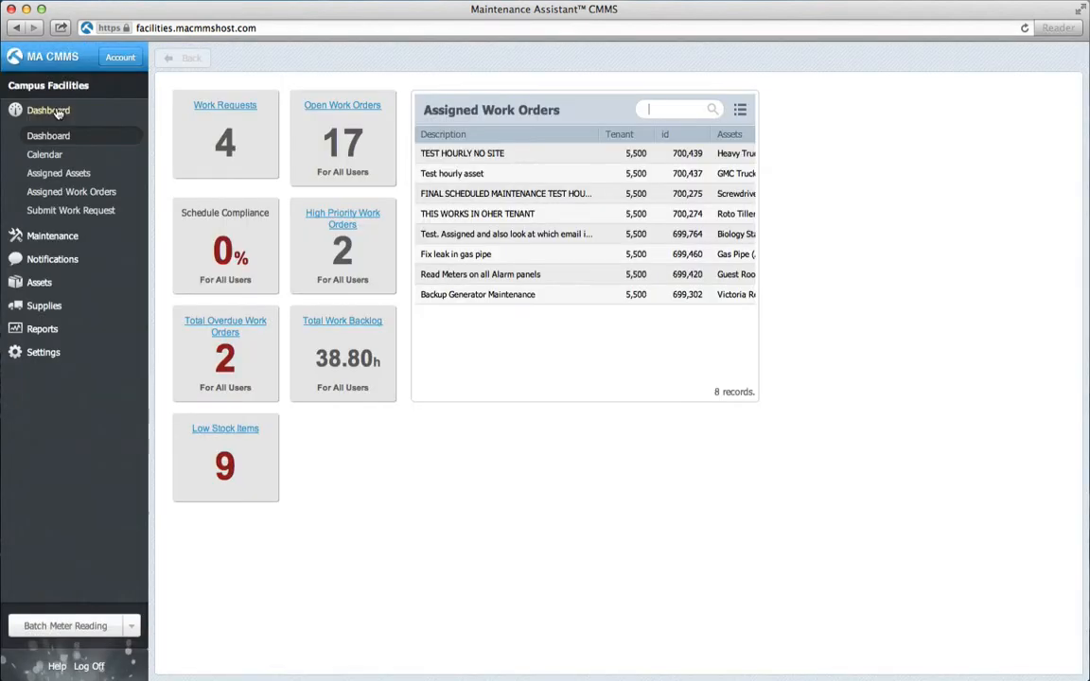
left_click(209, 107)
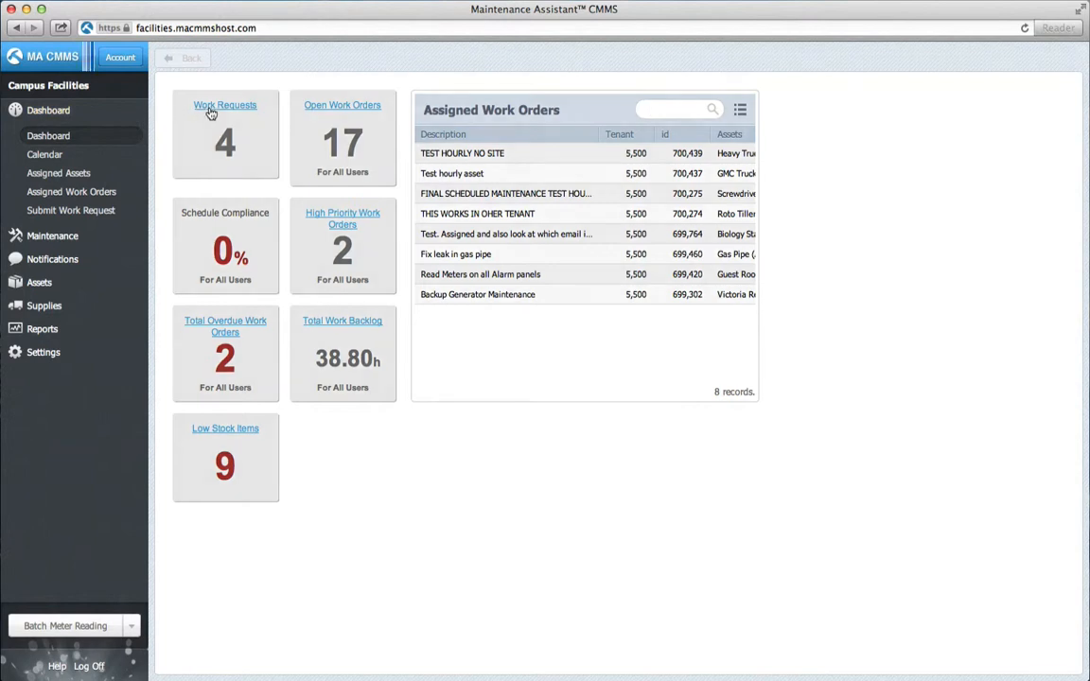
Open the backup heater request, assign it to a user and the University Campus asset, and save.
double_click(256, 144)
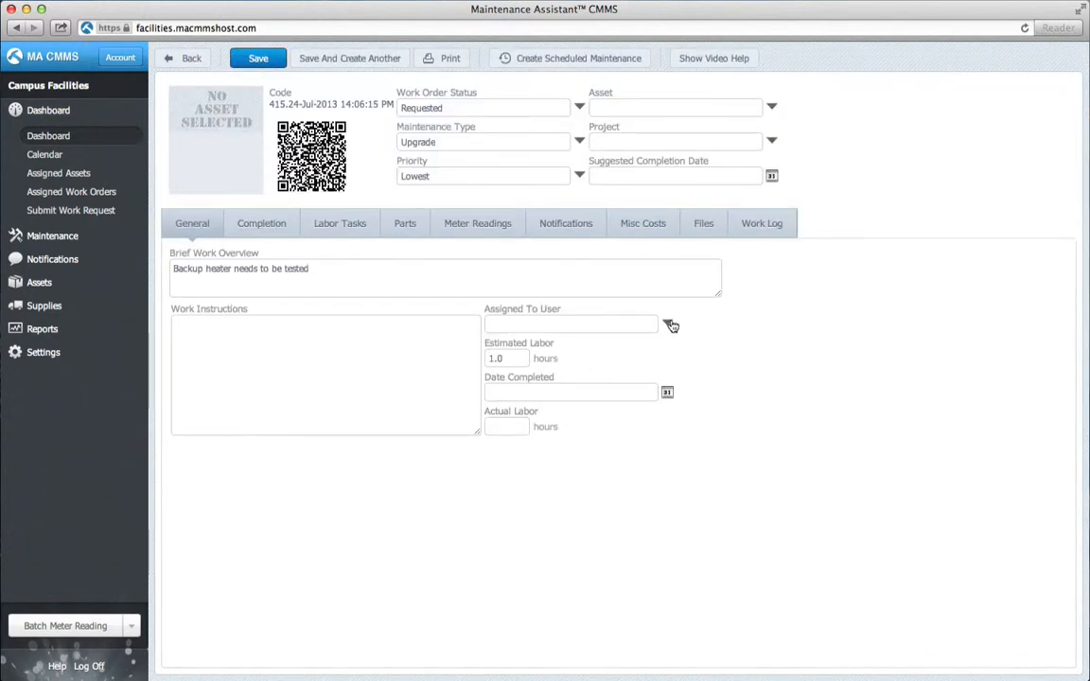
left_click(669, 325)
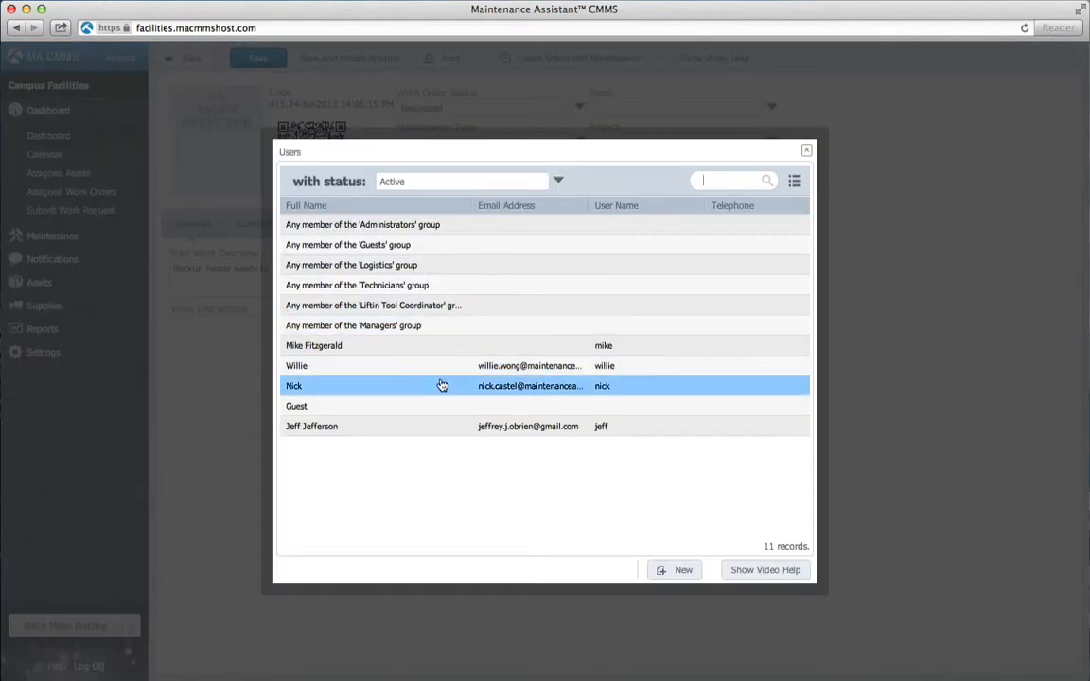
left_click(428, 348)
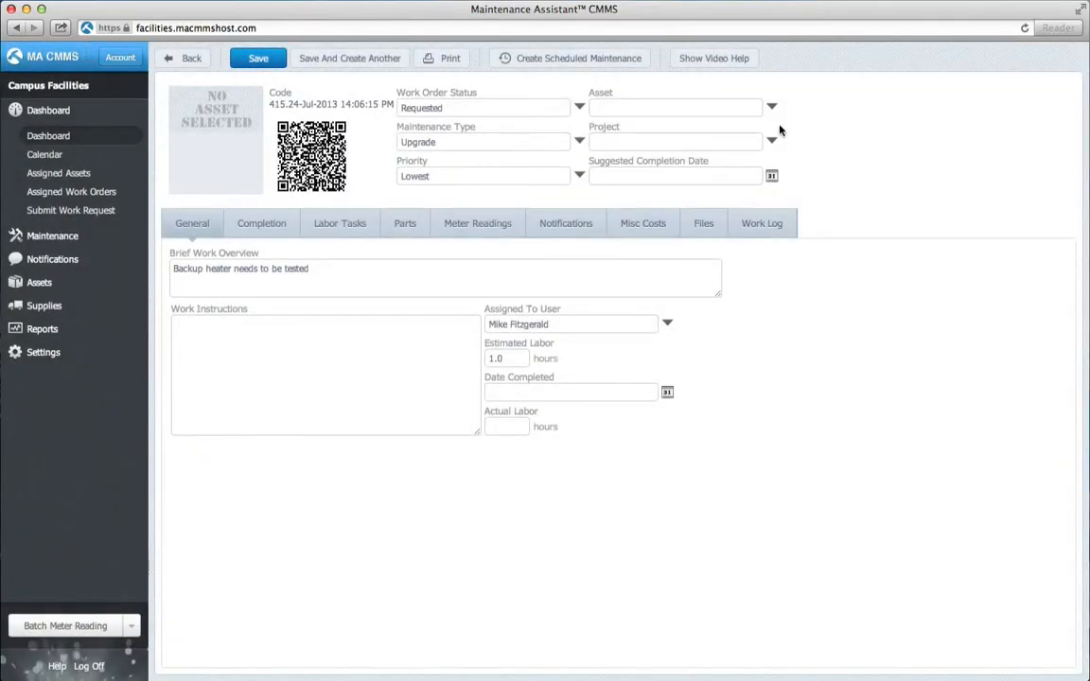
left_click(773, 109)
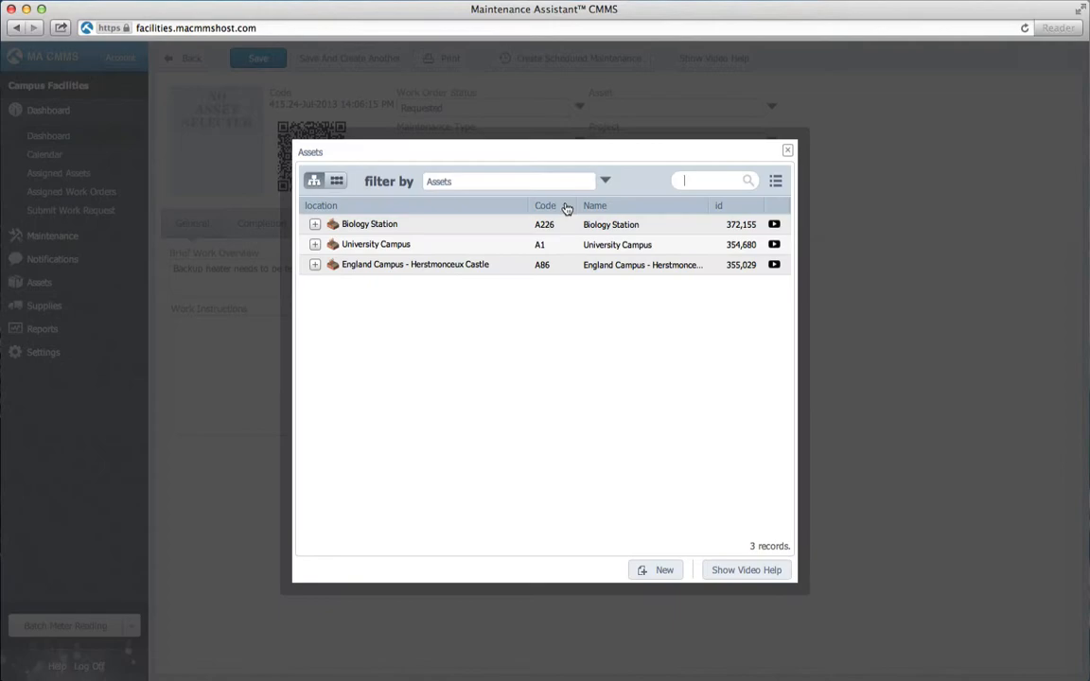
left_click(475, 244)
left_click(258, 58)
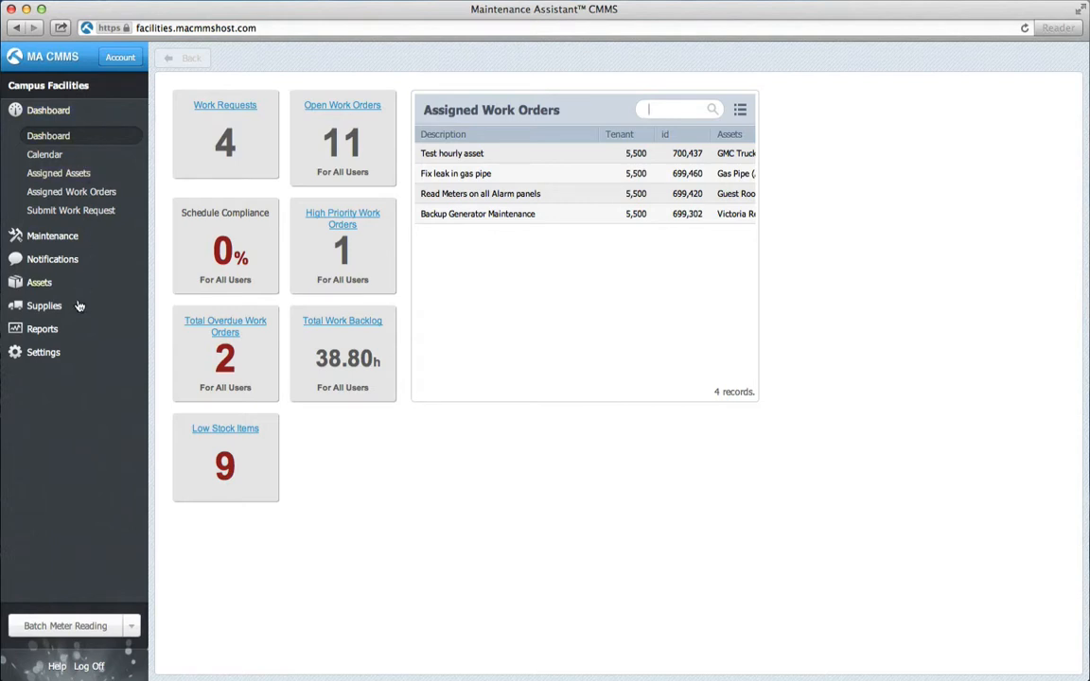
Open the Guests user group from Settings and review its menu permissions down to Submit Work Request.
left_click(75, 352)
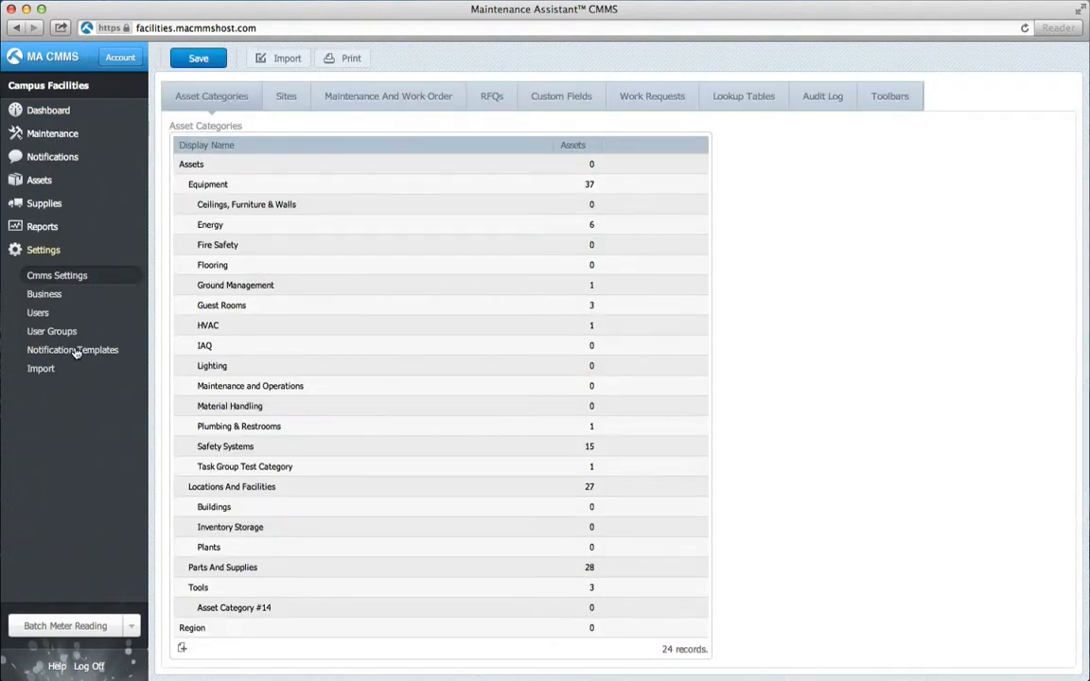
left_click(88, 335)
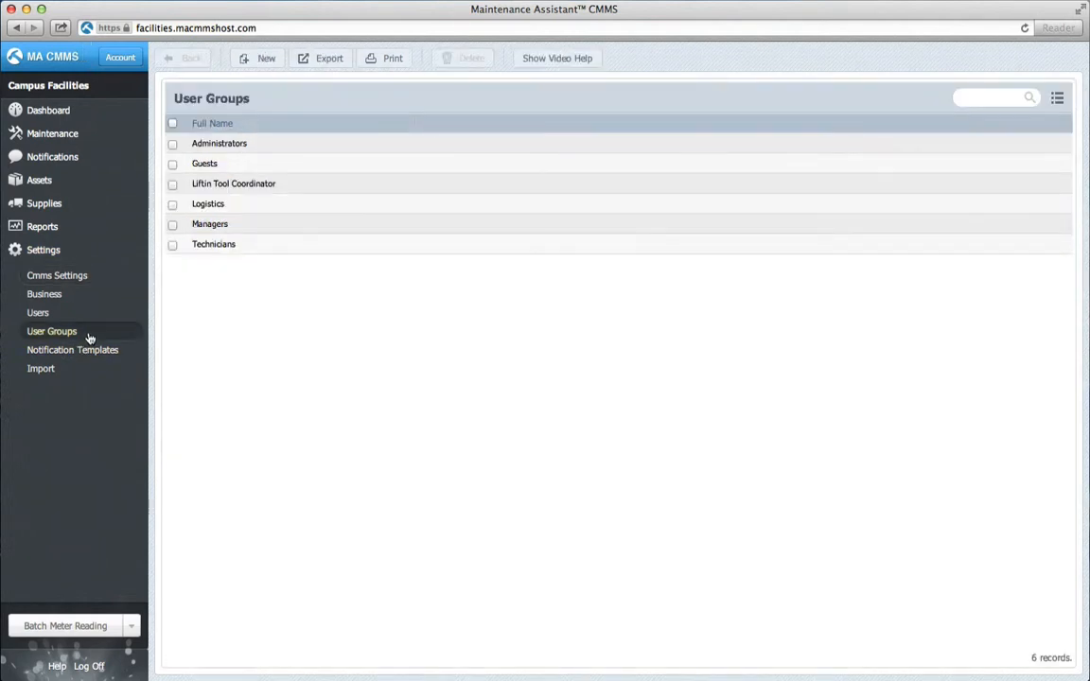
left_click(275, 169)
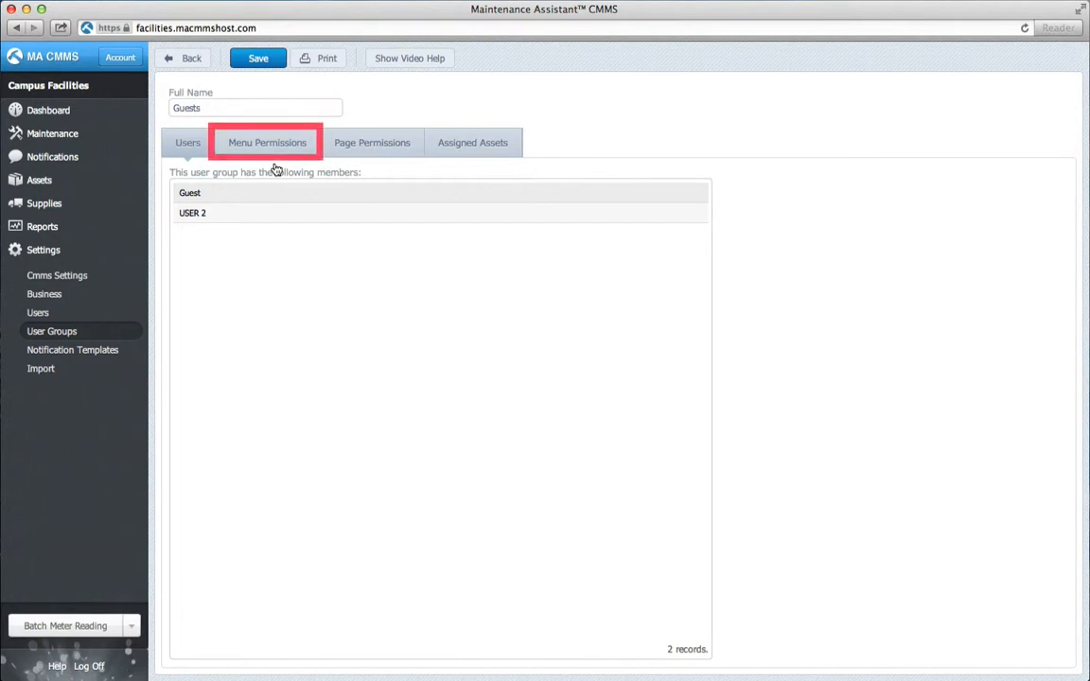
left_click(299, 149)
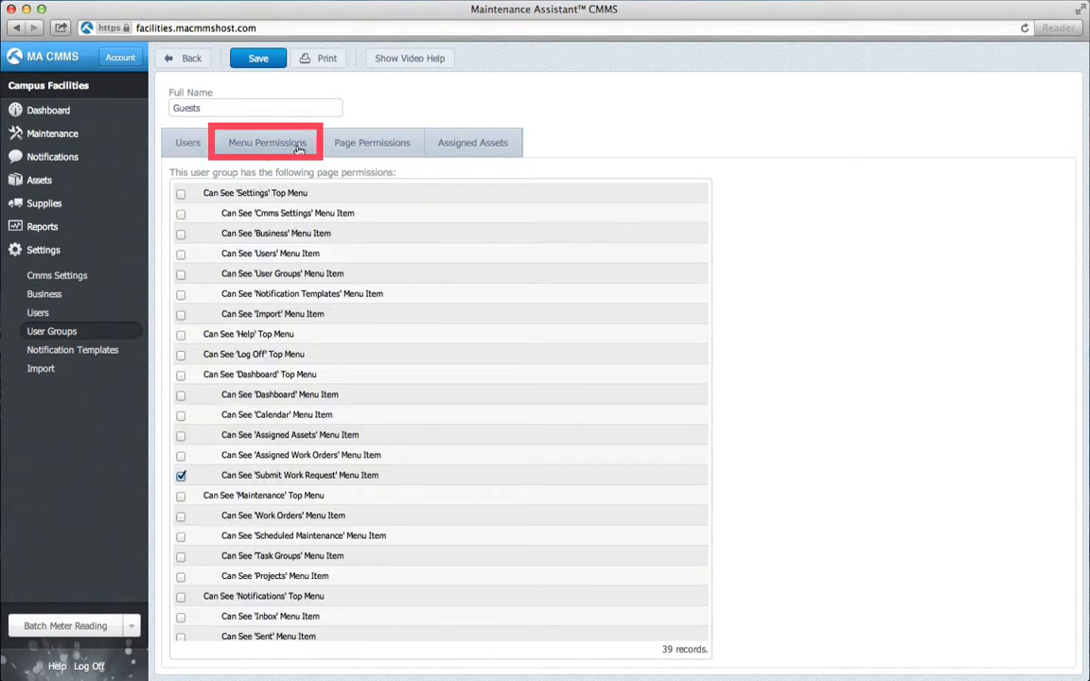
scroll(235, 233, "down", 1)
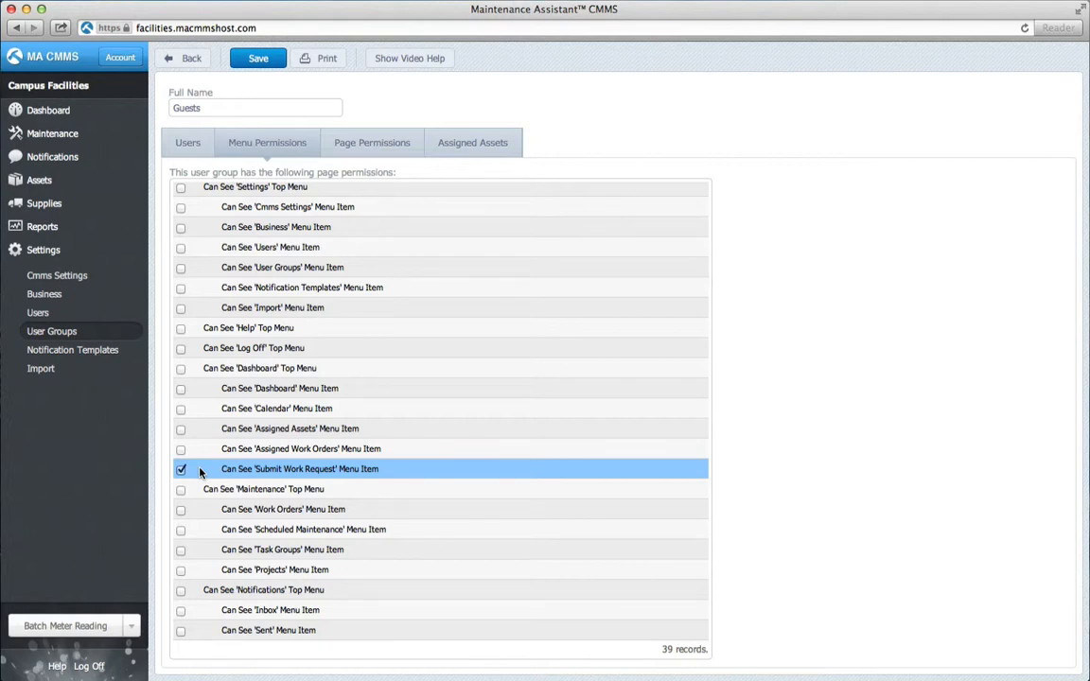
left_click(364, 143)
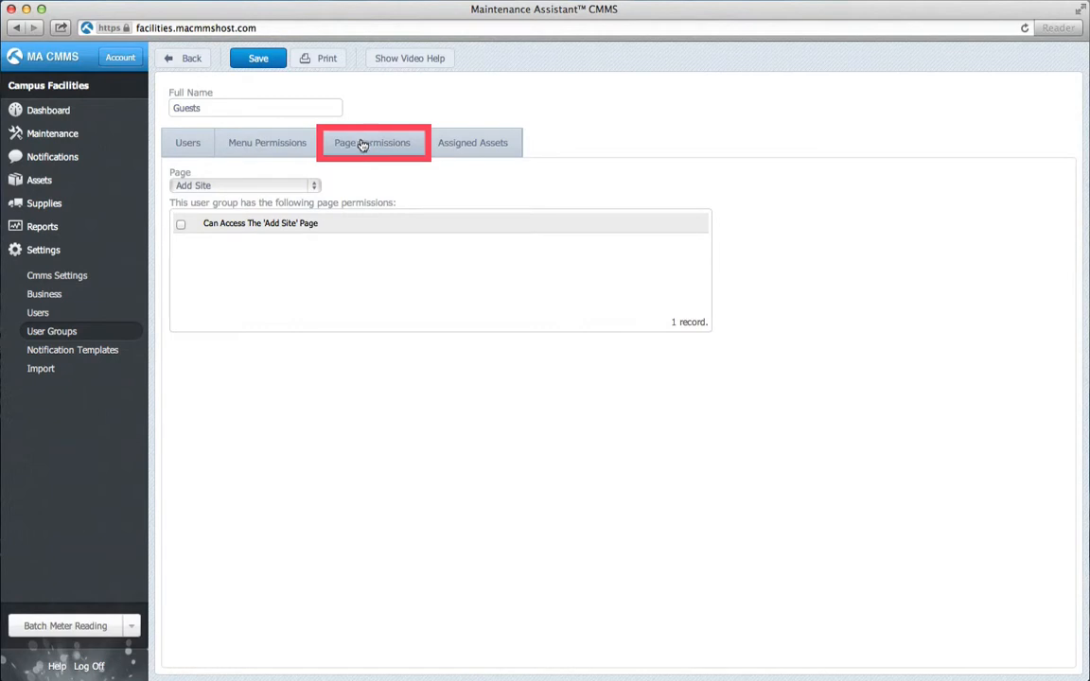
Grant Guests access, Save, Print and Import on the Submit Work Request page and save the group.
left_click(315, 186)
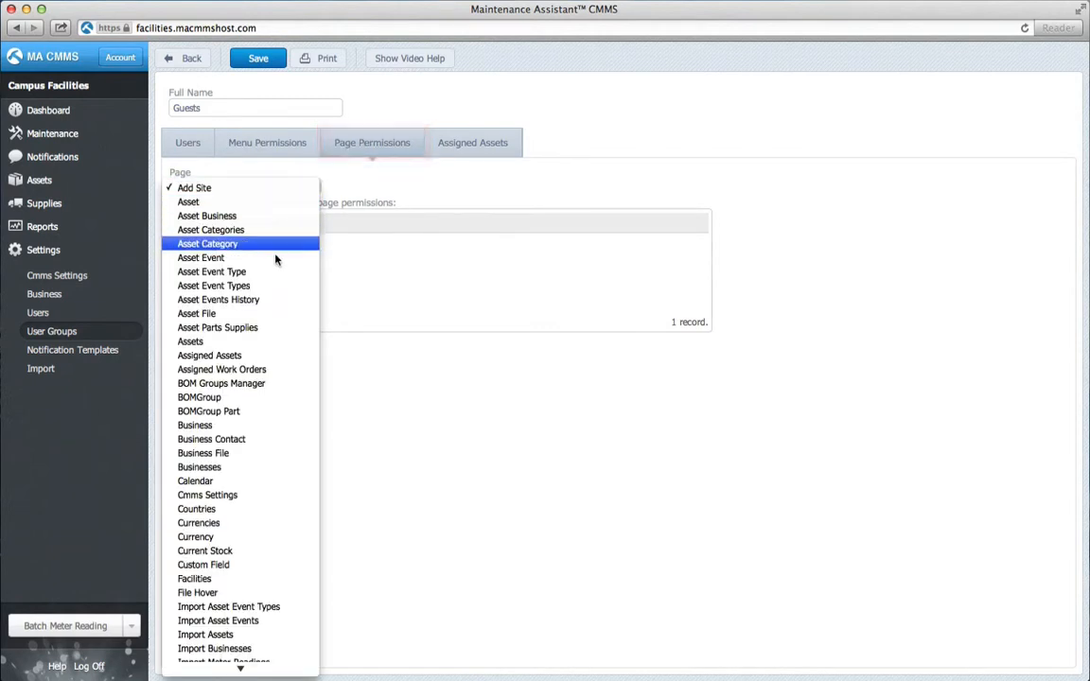
scroll(251, 511, "down", 15)
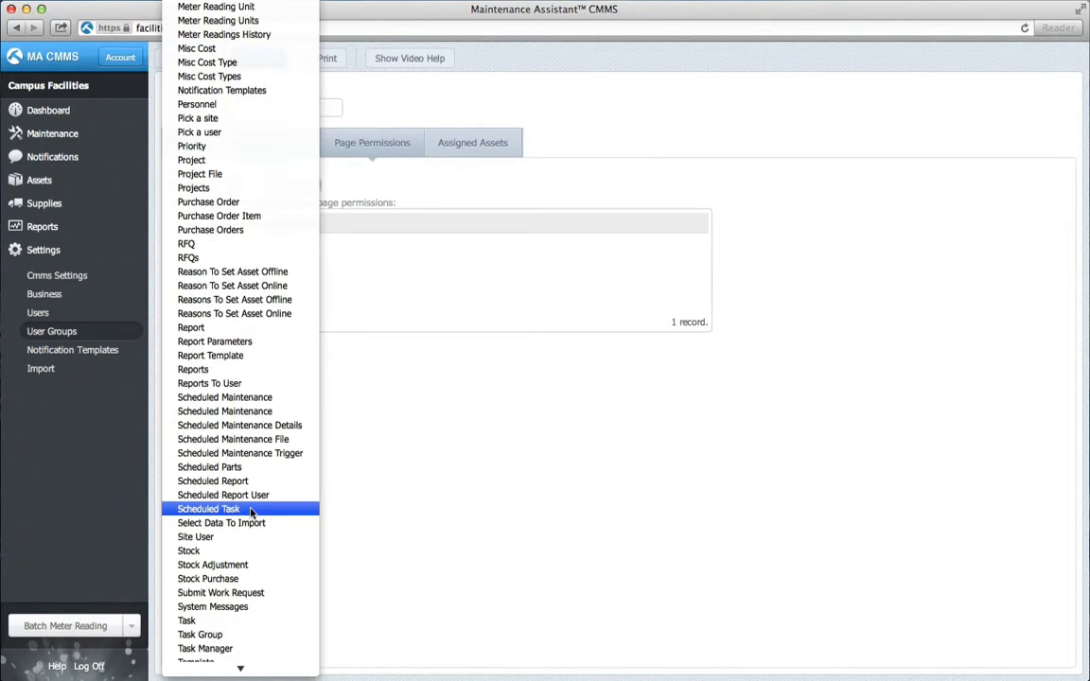
left_click(278, 592)
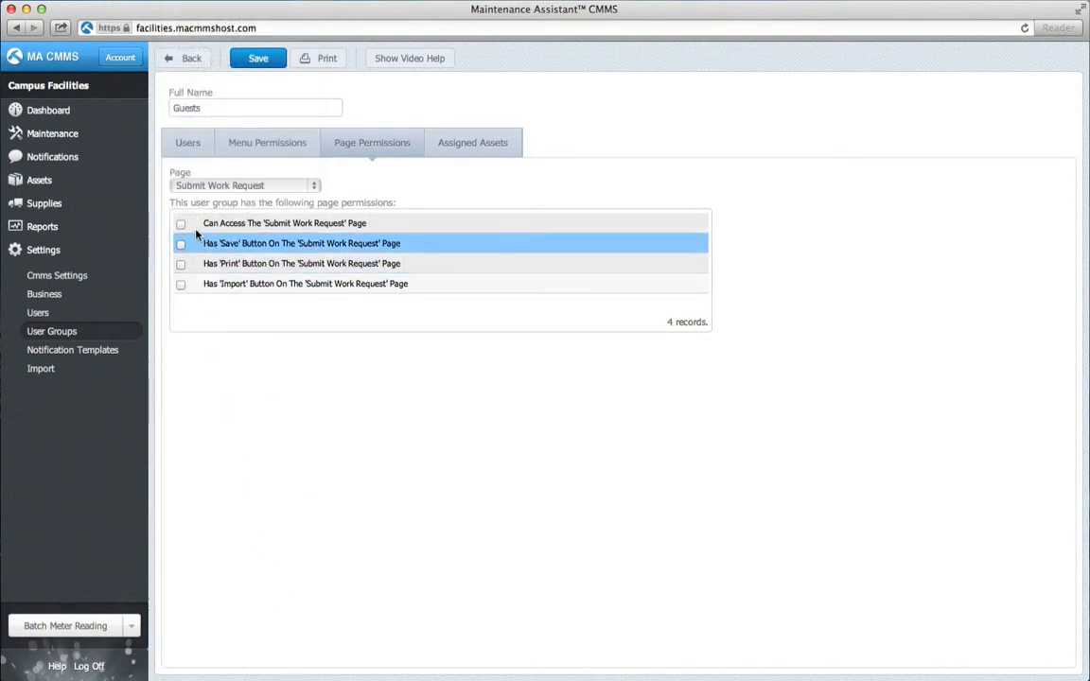
left_click(180, 225)
left_click(181, 246)
left_click(181, 265)
left_click(181, 284)
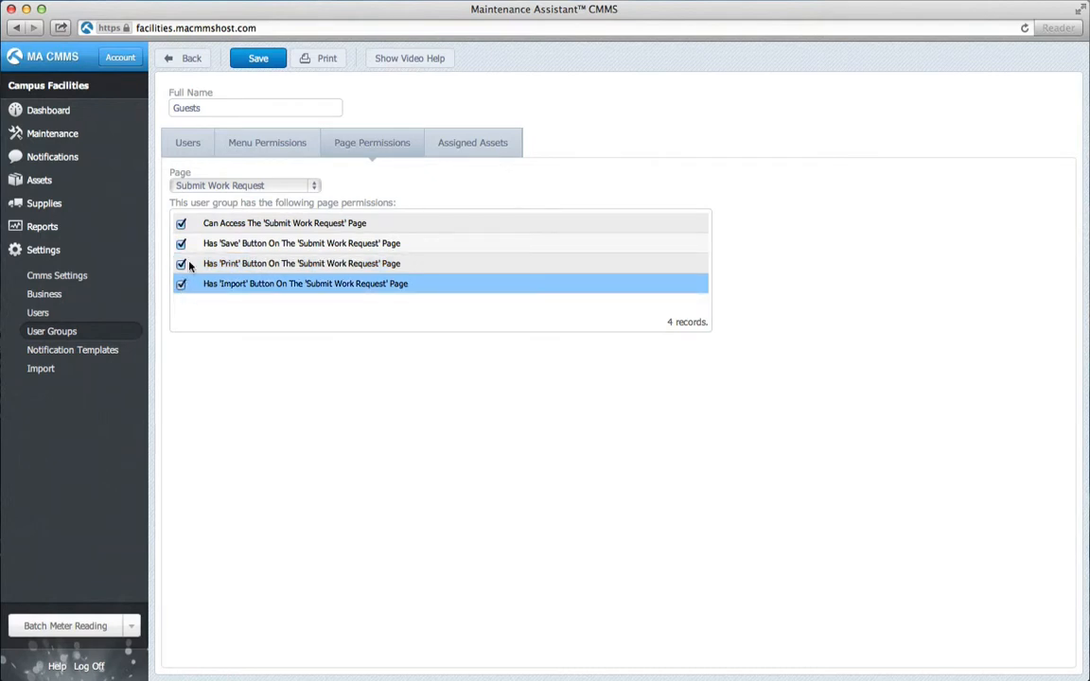
left_click(265, 61)
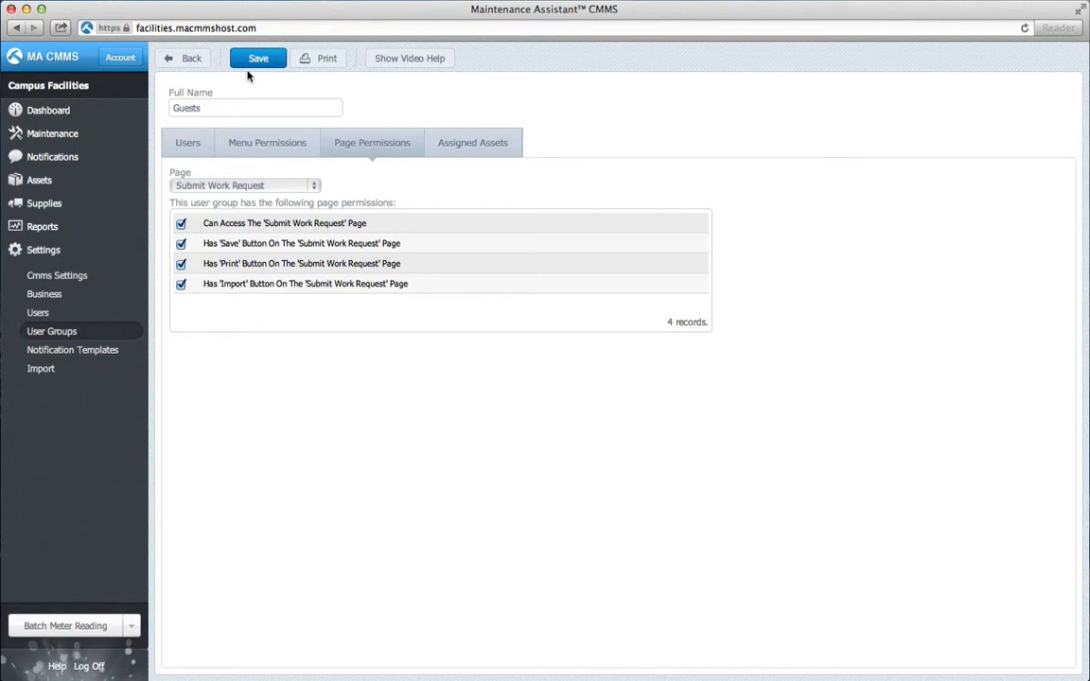
left_click(56, 275)
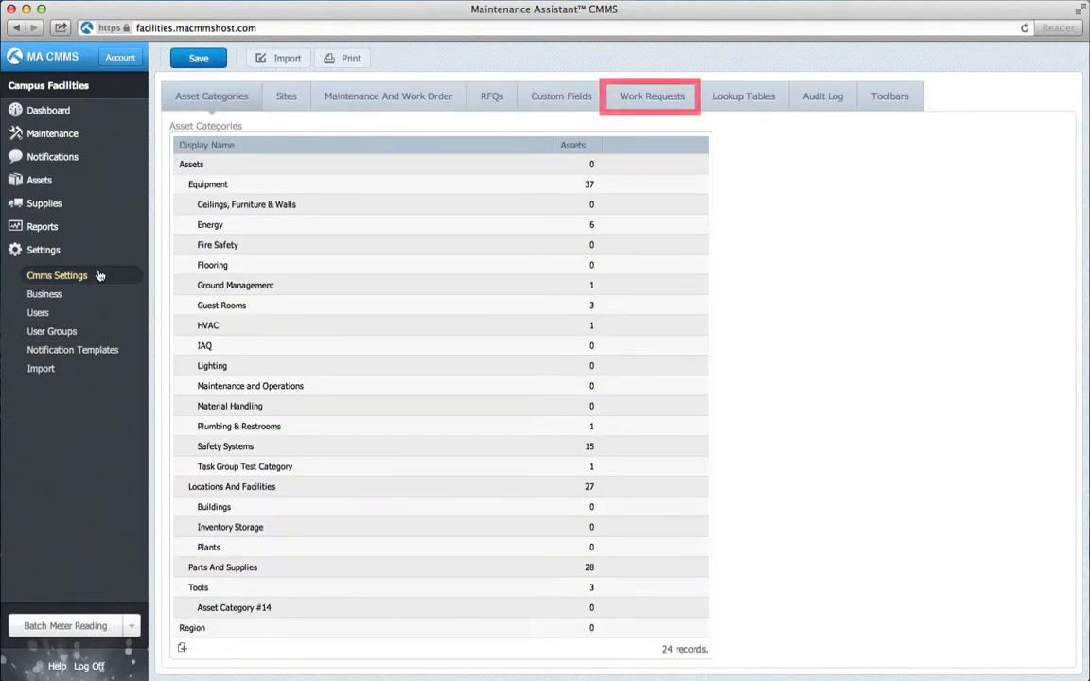
Enable 'Show contact information inputs' in the Work Requests settings.
left_click(649, 102)
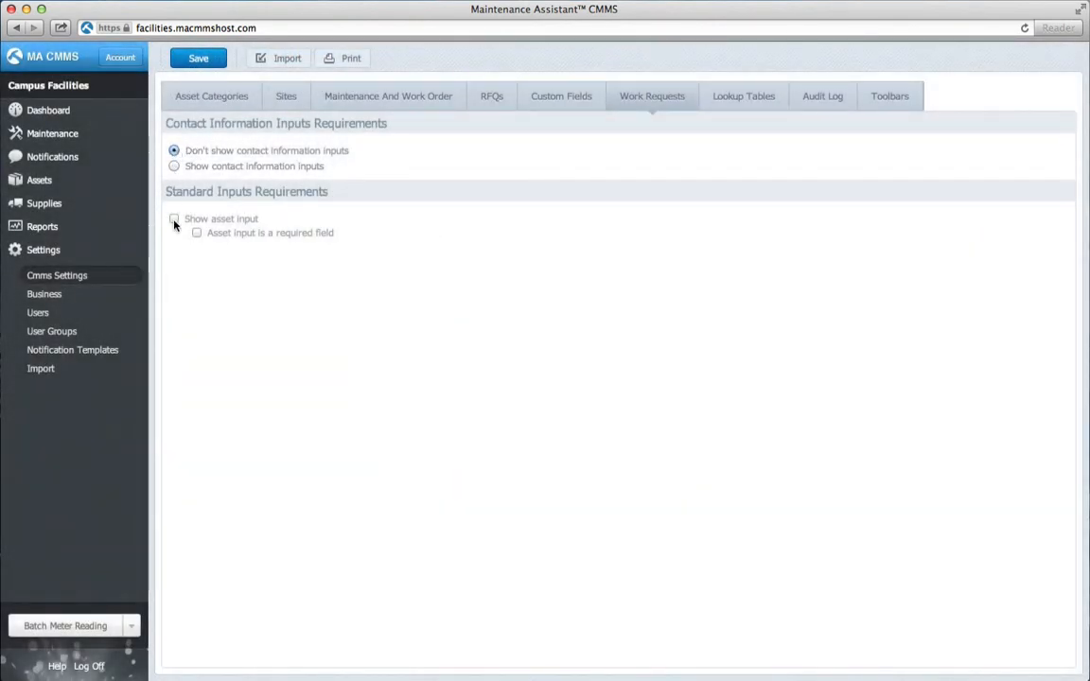
left_click(173, 166)
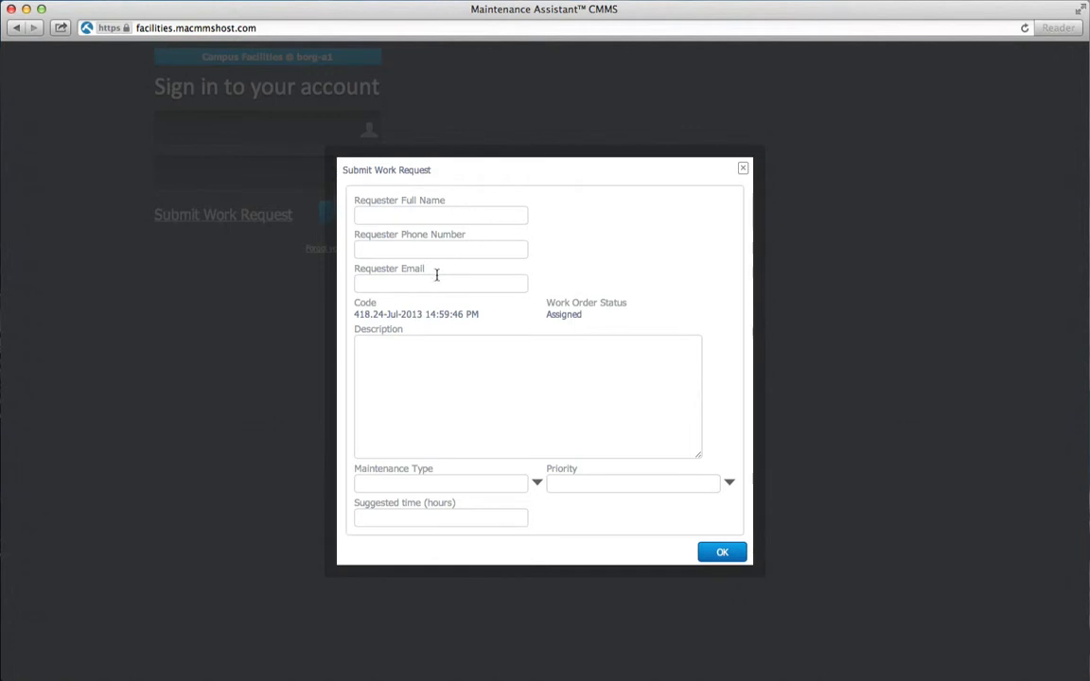
Enter the requester's full name and phone number, making contact information required.
left_click(418, 216)
type("Jim")
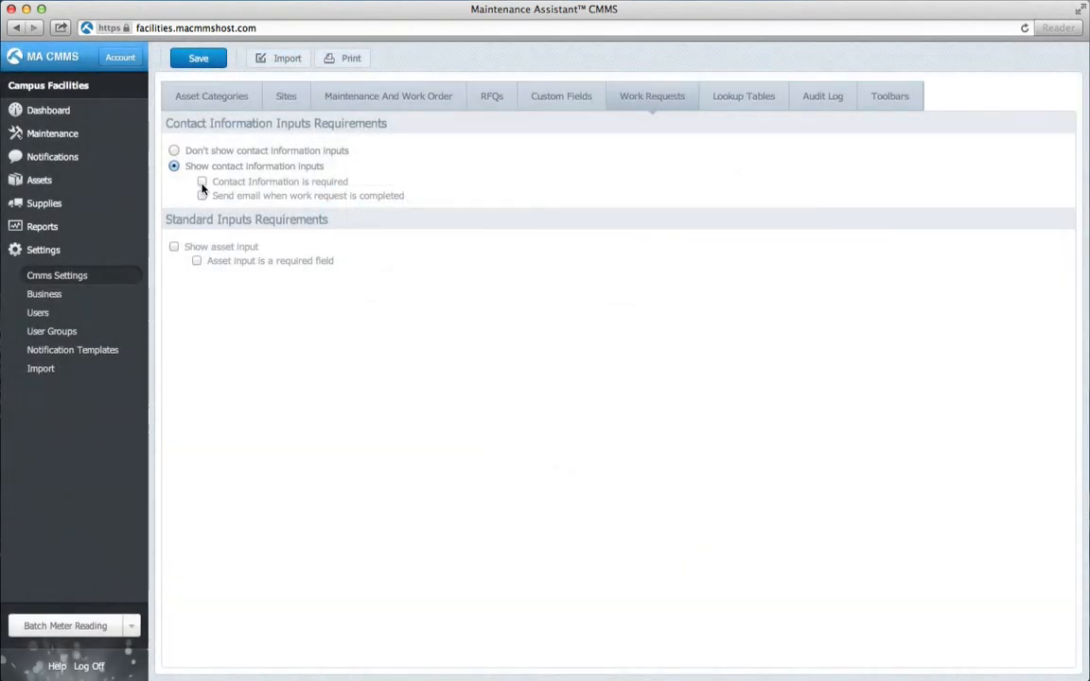
left_click(202, 182)
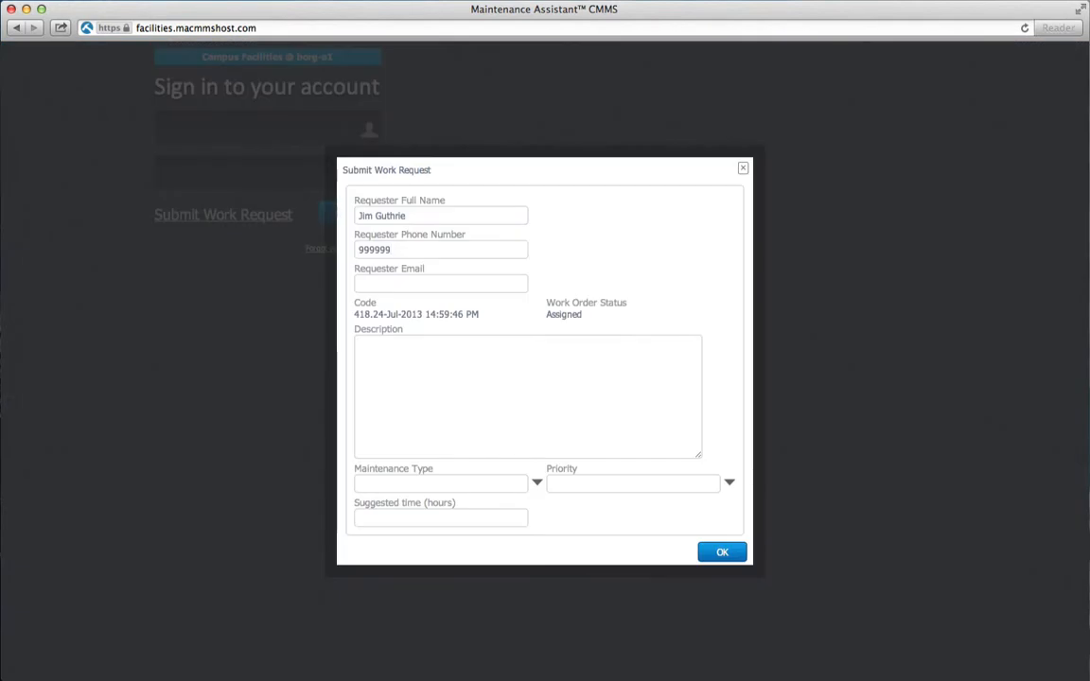
type("999999")
key("Tab")
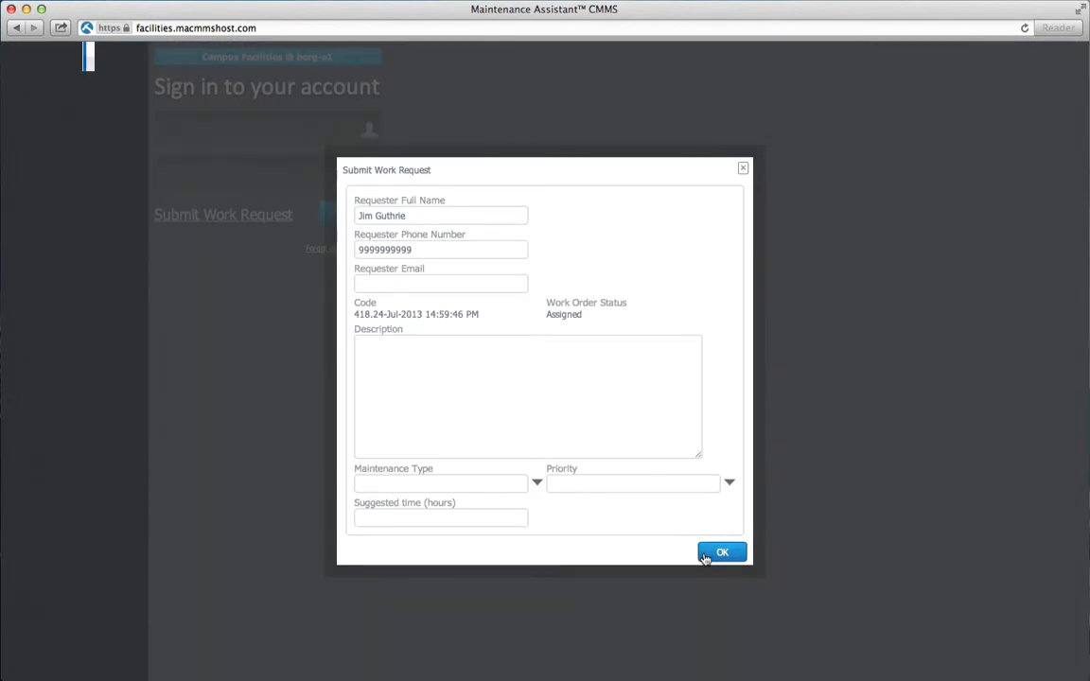
left_click(721, 552)
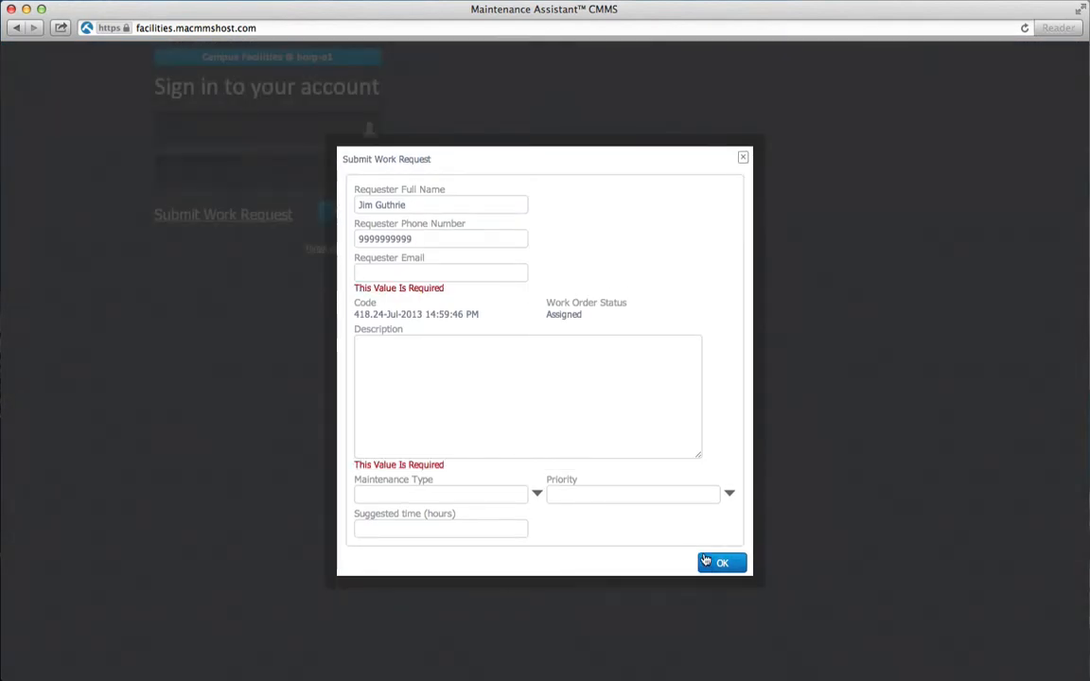
Add the requester's e-mail and description 'Please fix motor on rotator', submit, then clear the e-mail.
left_click(379, 274)
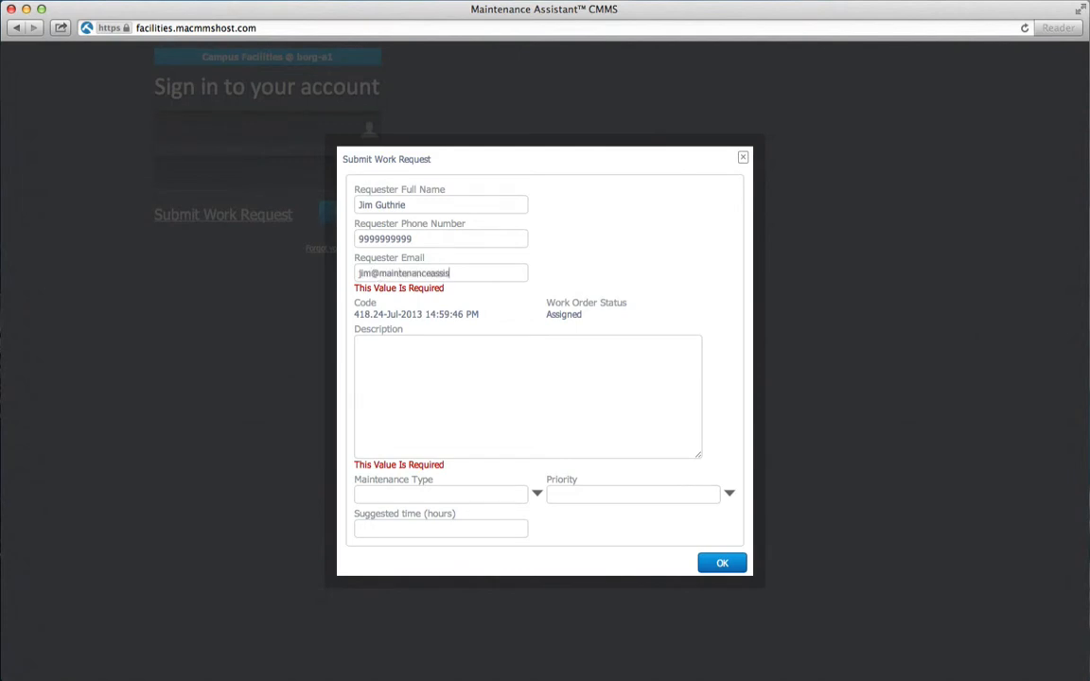
key("Tab")
type("Please fix motor on rotator")
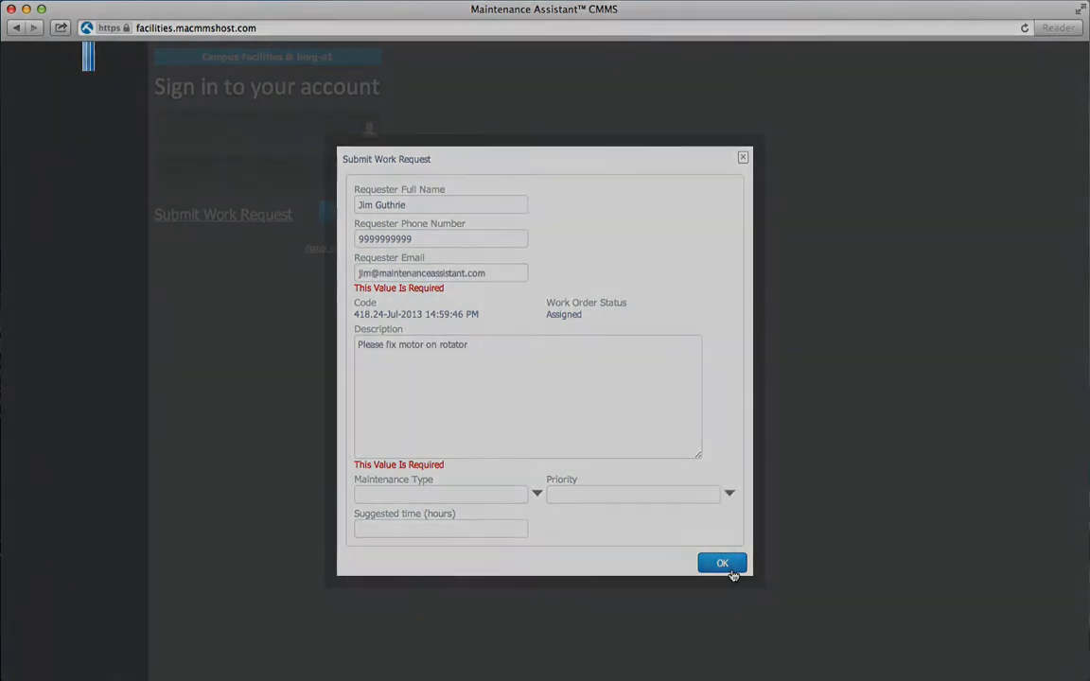
left_click(722, 565)
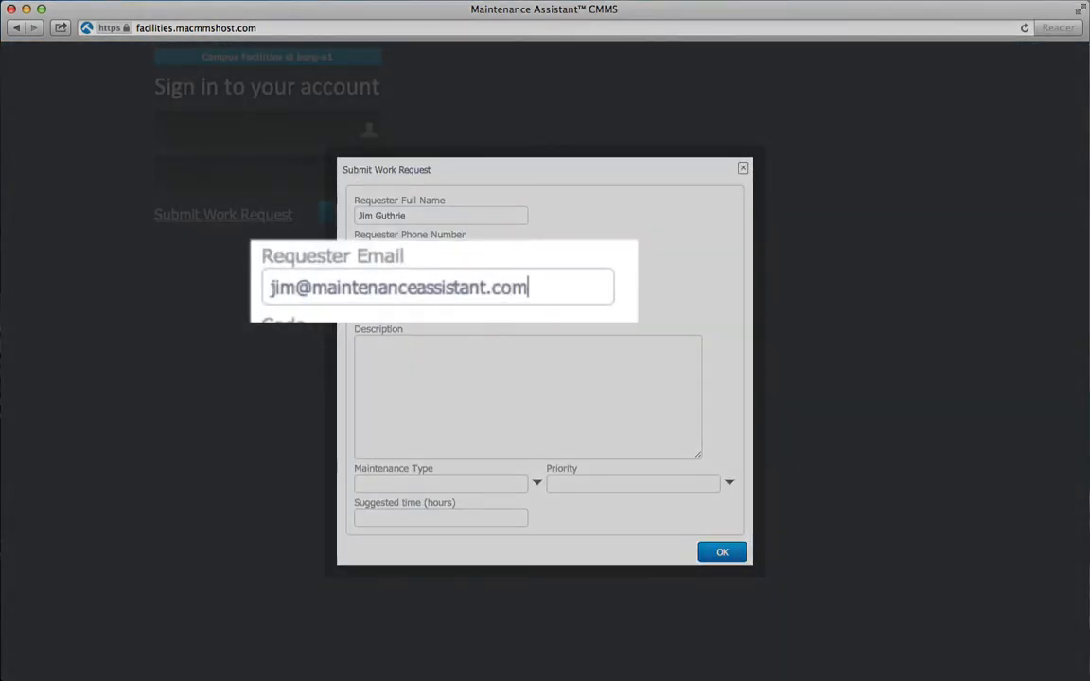
left_click_drag(503, 284, 225, 258)
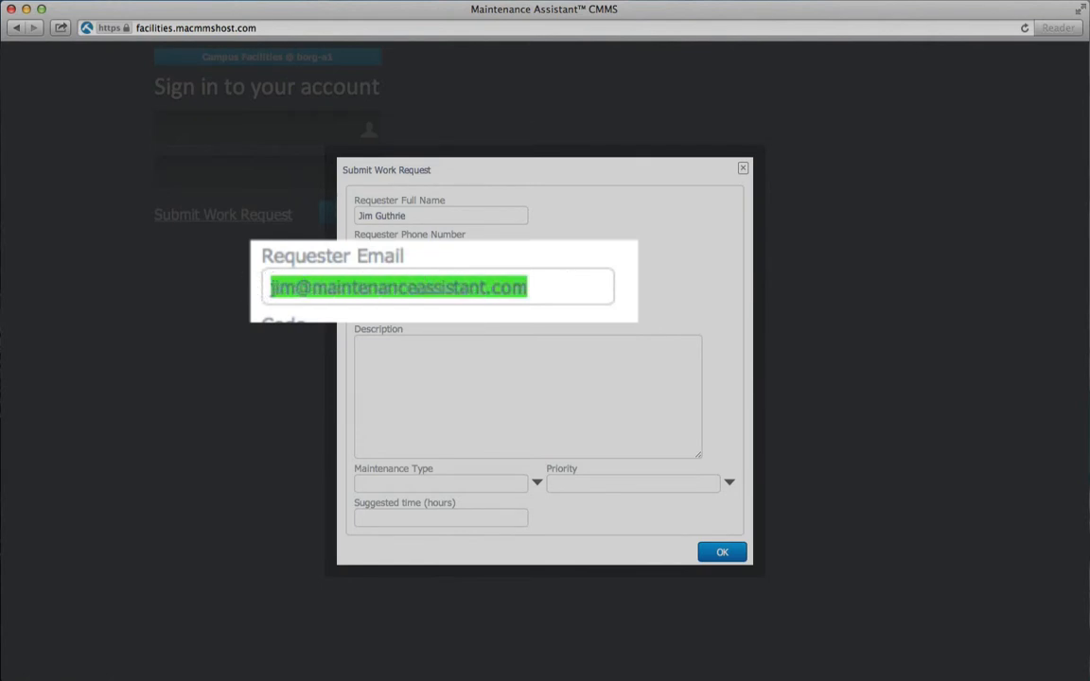
key("BackSpace")
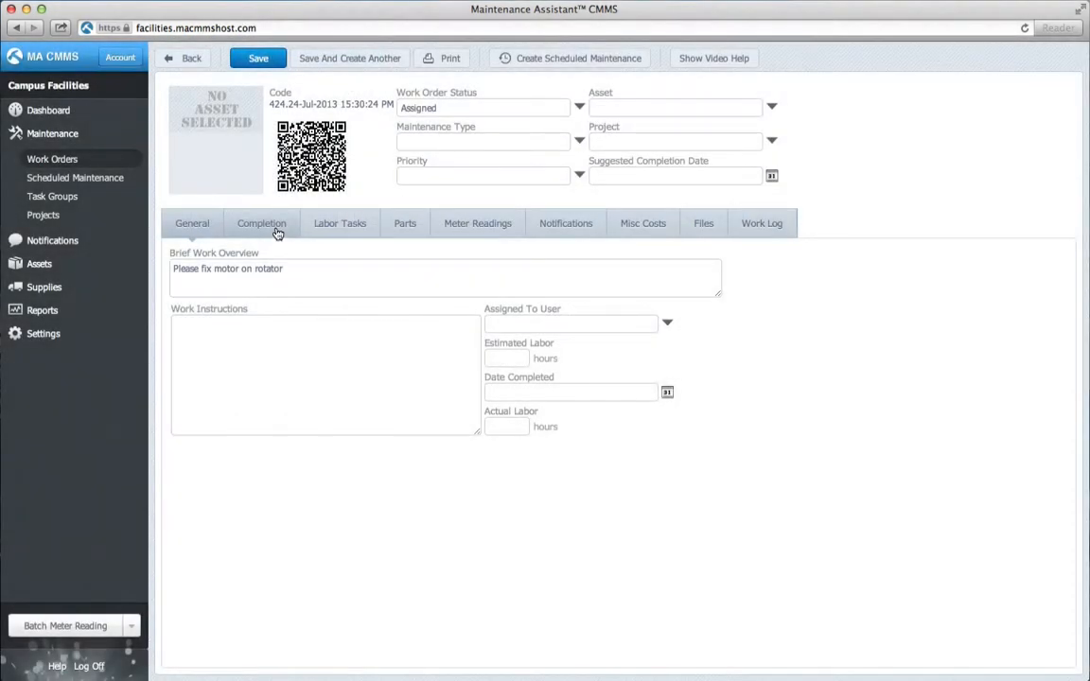
Check the requester contact information line on the work order's Completion tab.
left_click(270, 234)
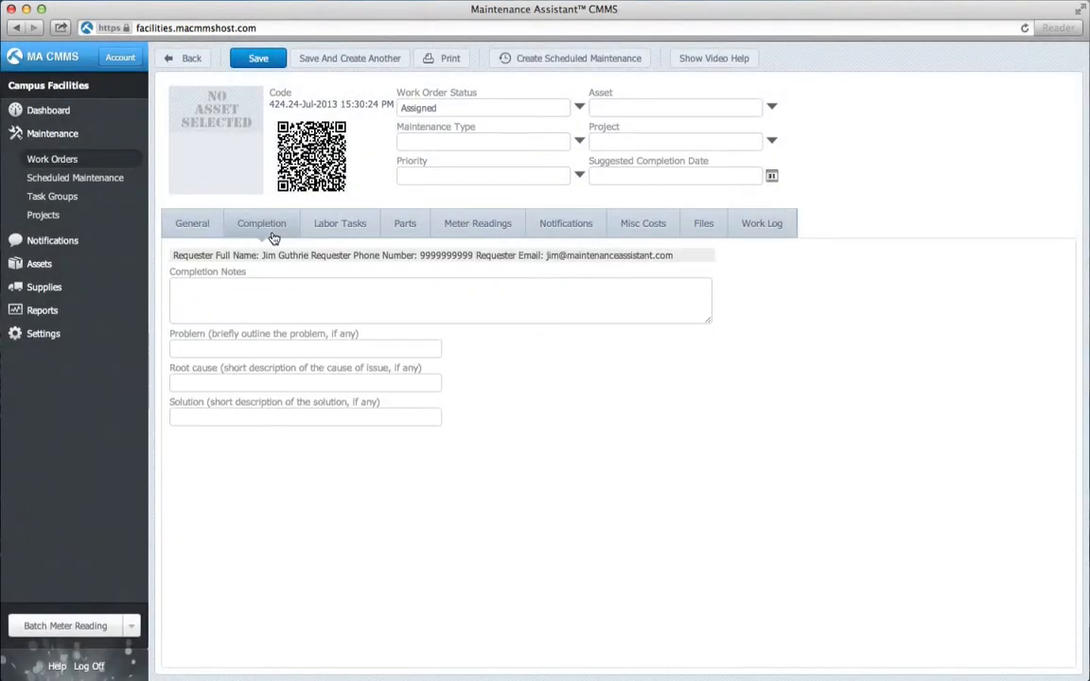
left_click_drag(166, 257, 395, 268)
left_click(395, 268)
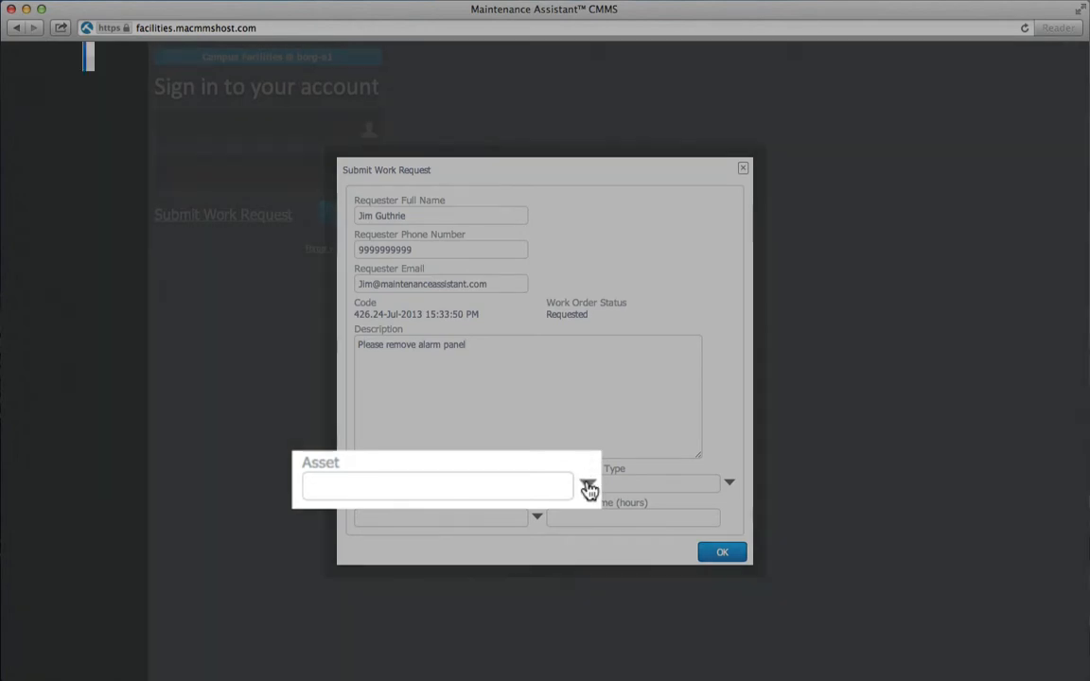
Choose Alarm Panel VB3 under England Campus as the request's asset.
left_click(589, 487)
left_click(311, 265)
left_click(318, 244)
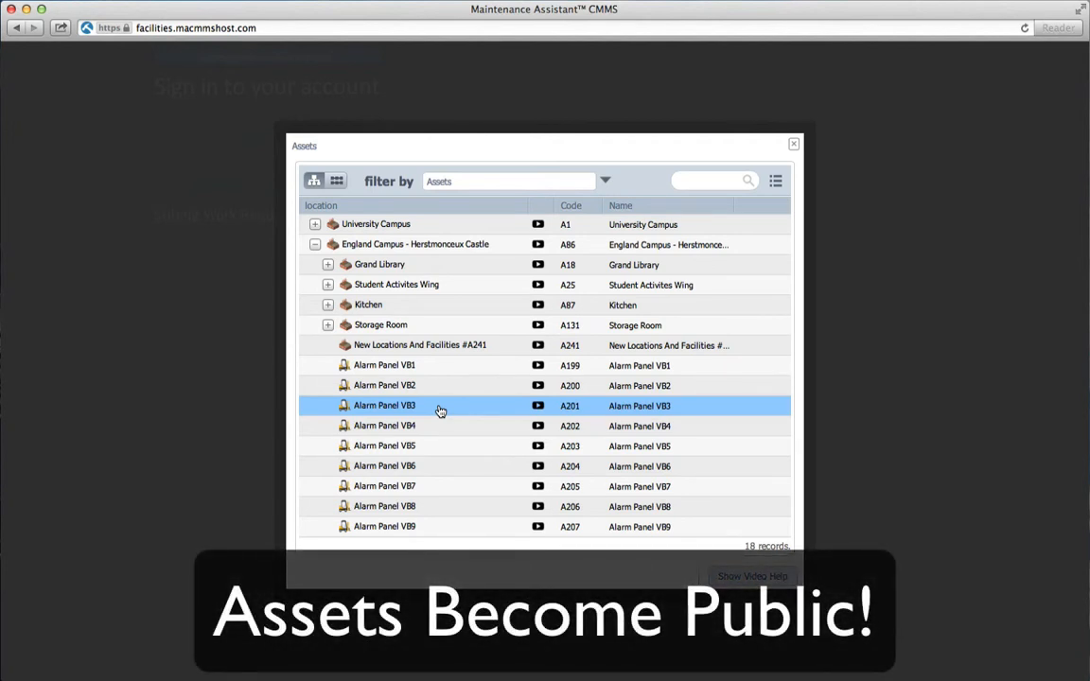
left_click(440, 409)
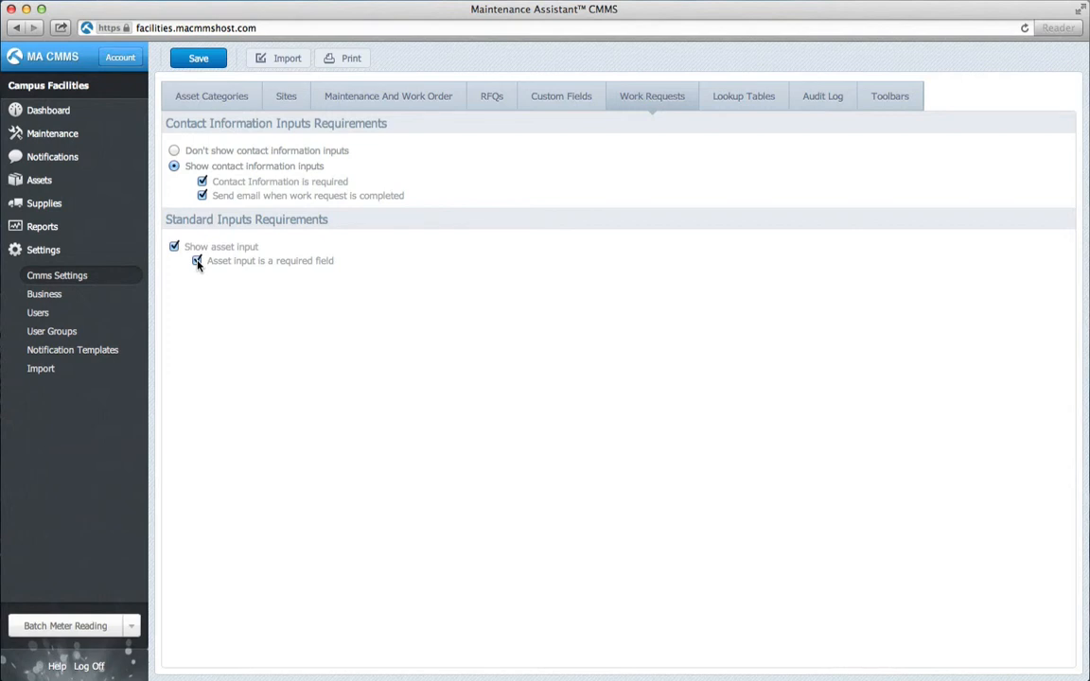
Save the work request settings and set Default Work Request Status to Assigned.
left_click(199, 58)
left_click(446, 111)
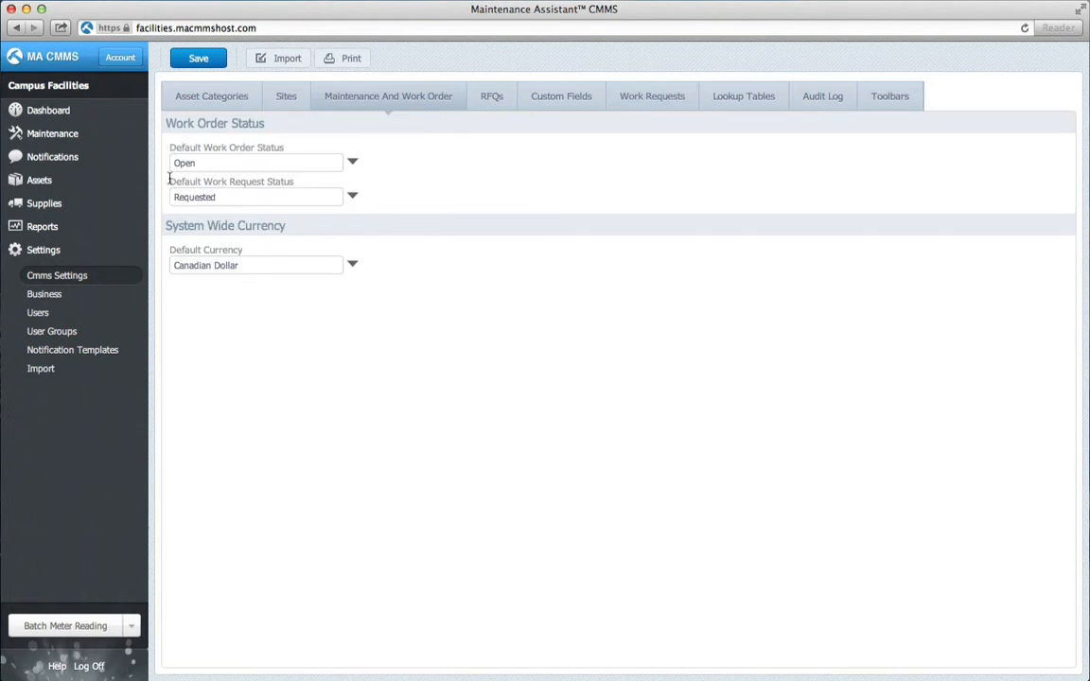
left_click_drag(169, 178, 343, 180)
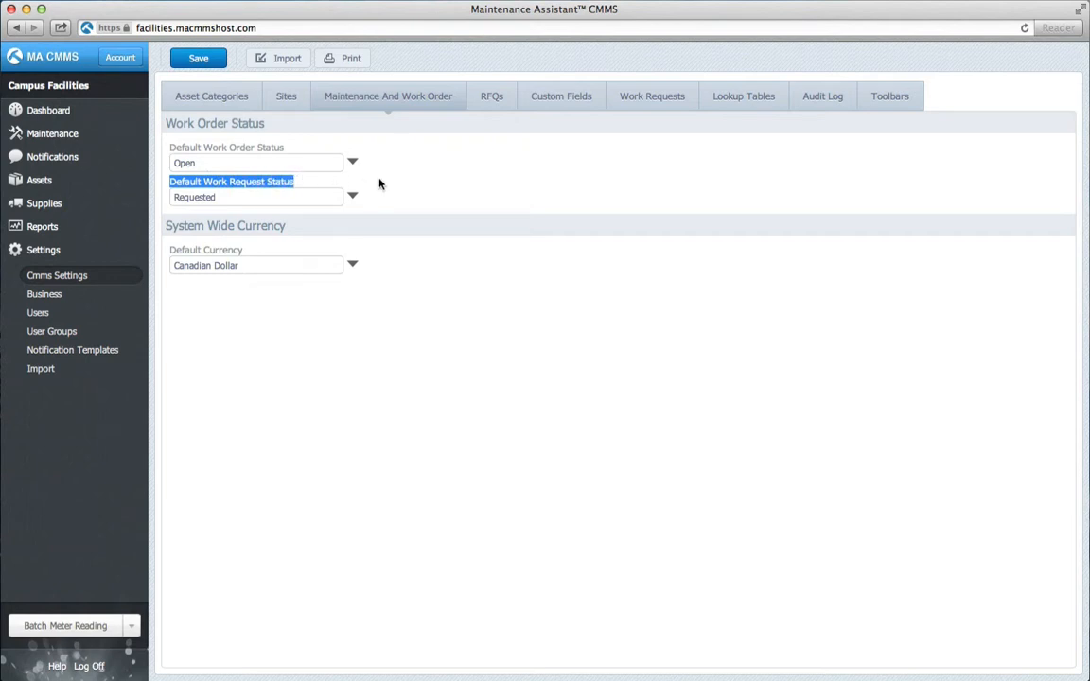
left_click(379, 184)
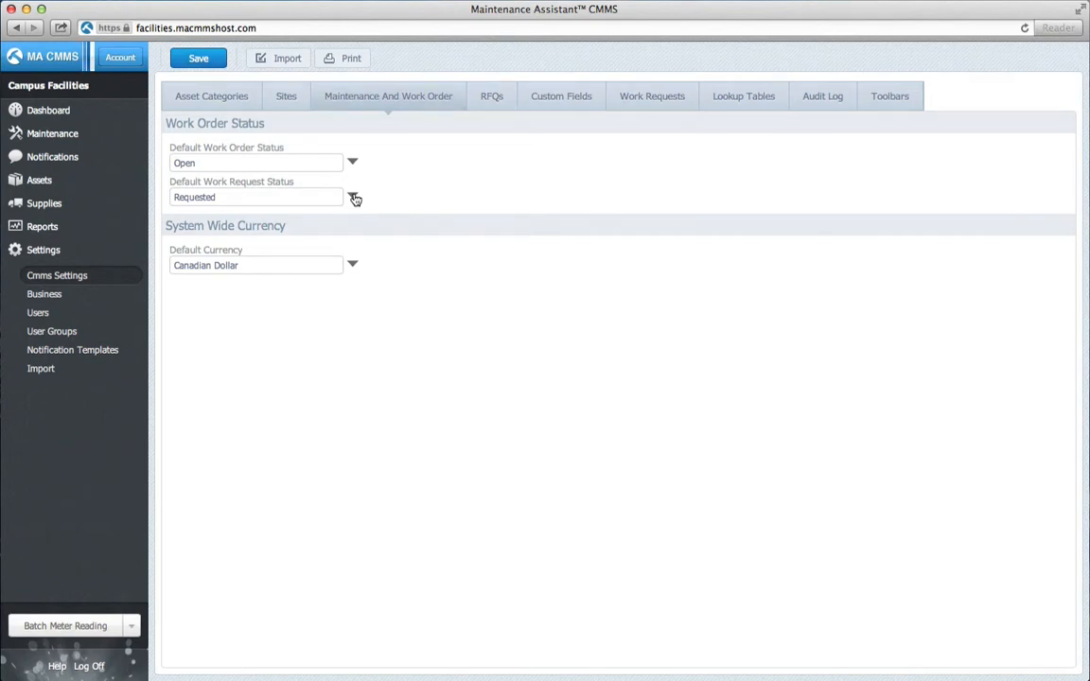
left_click(354, 198)
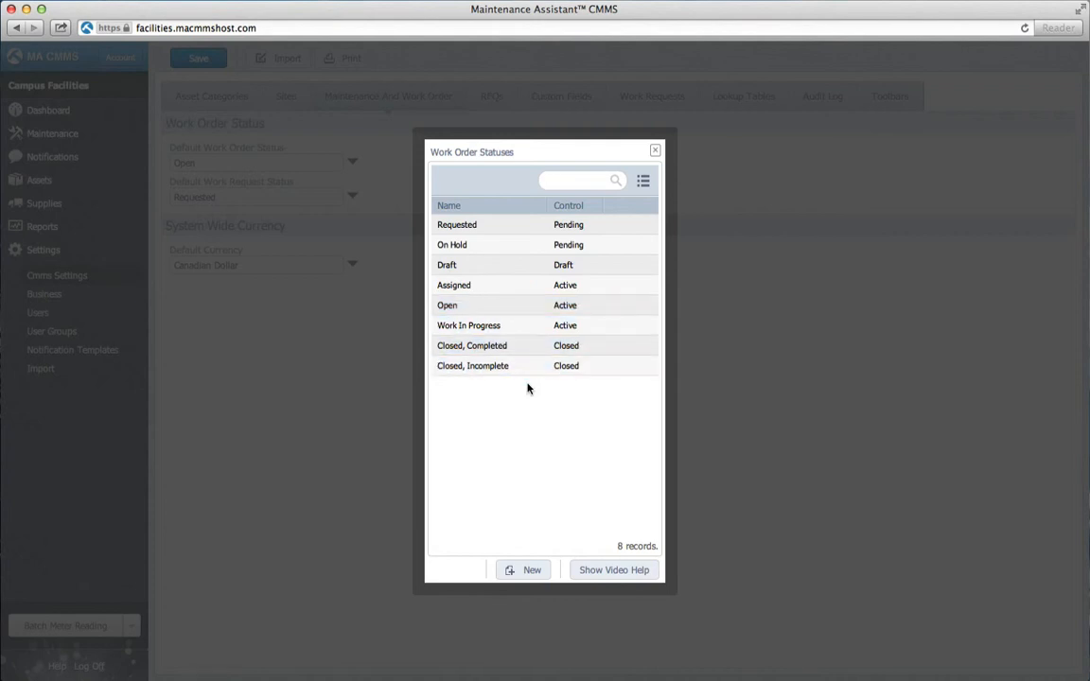
left_click(520, 297)
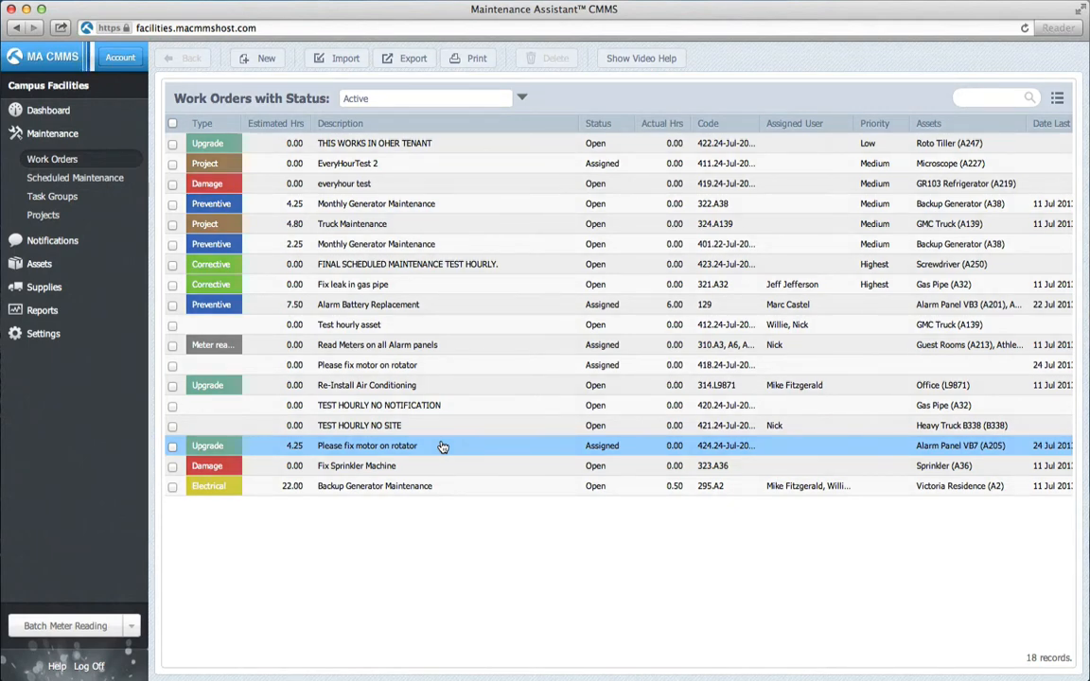
Open the 'Please fix motor on rotator' Work Log and point out the Guest created and updated entries.
left_click(442, 447)
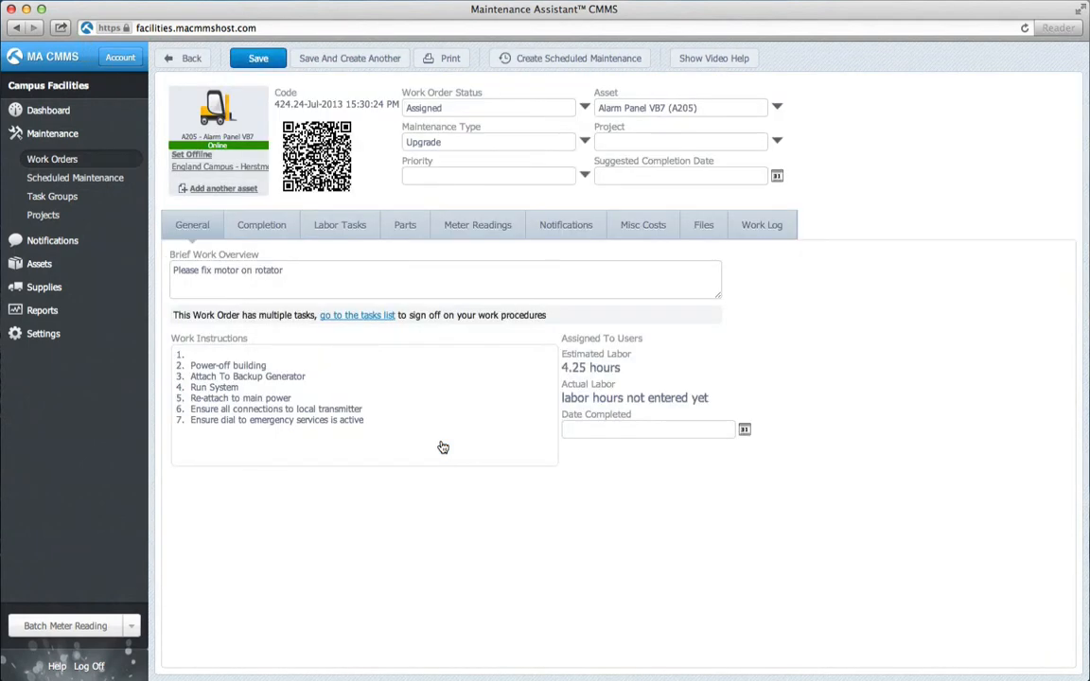
left_click(770, 240)
left_click(396, 288)
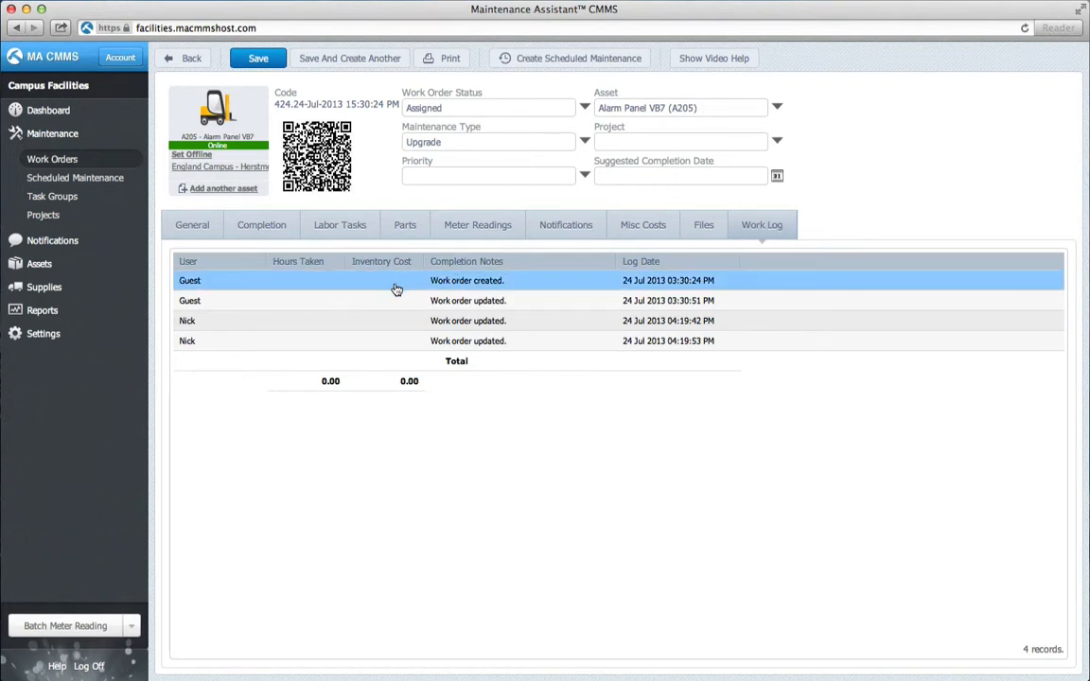
left_click(394, 302)
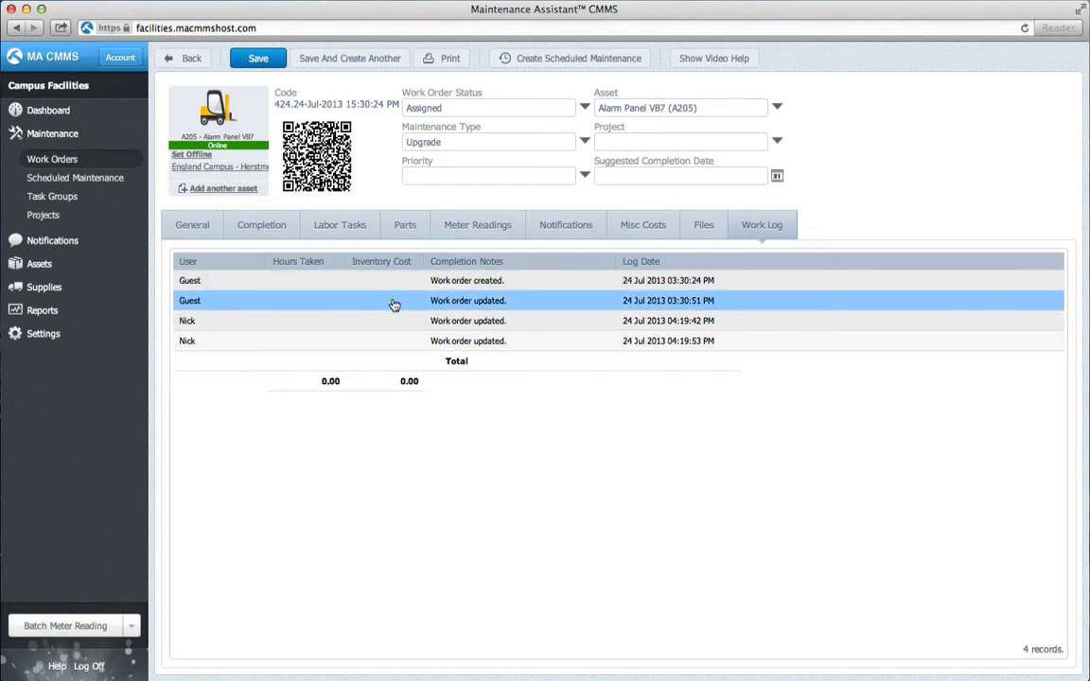
left_click(303, 283)
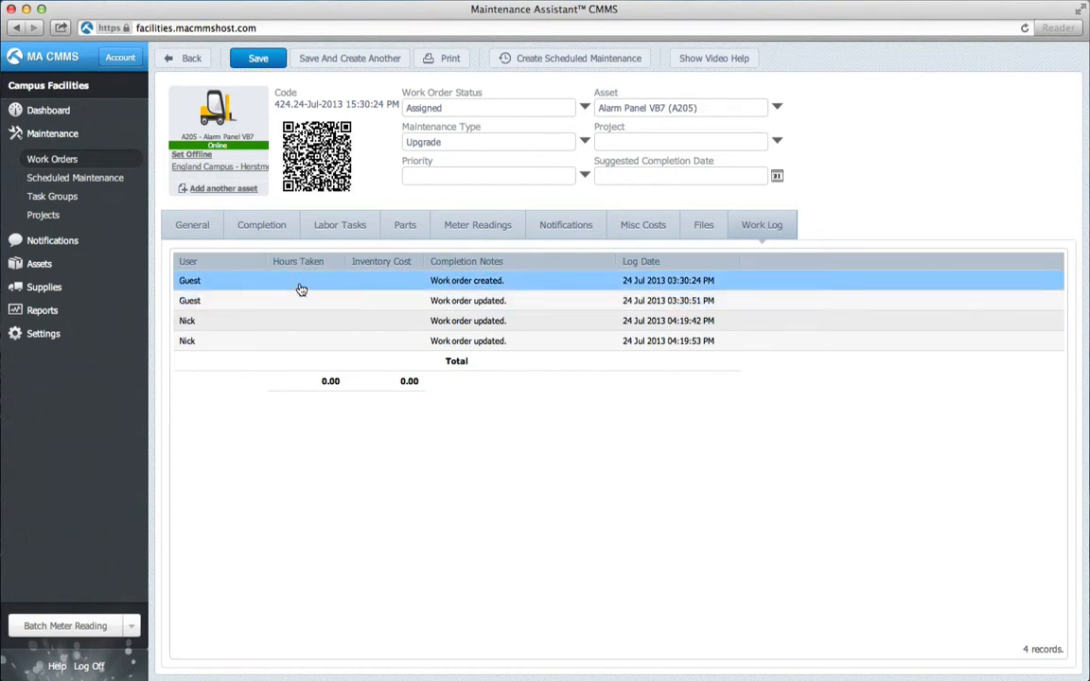
left_click(214, 300)
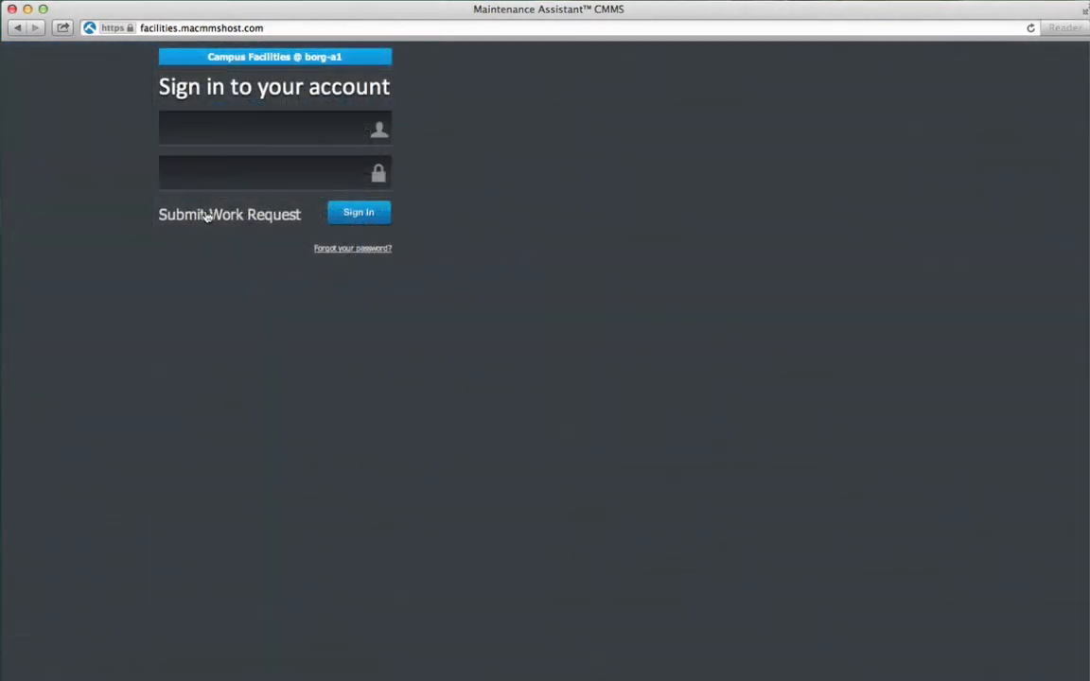
Bring up the Pick Site dialog for a public work request, then expand the Settings section.
left_click(205, 217)
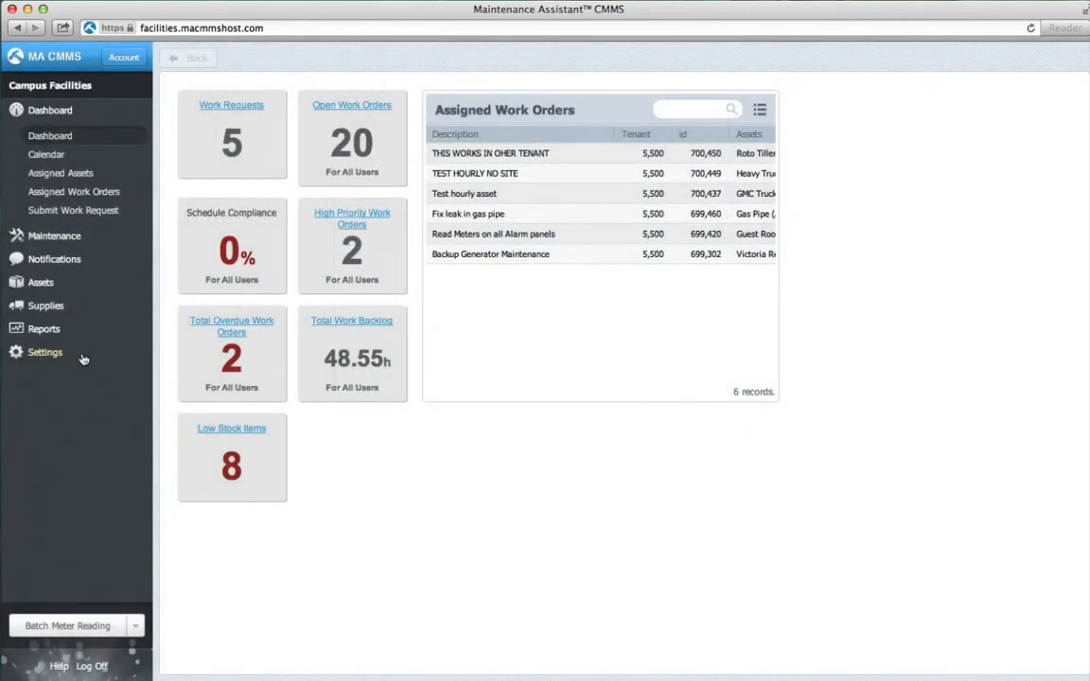
left_click(80, 358)
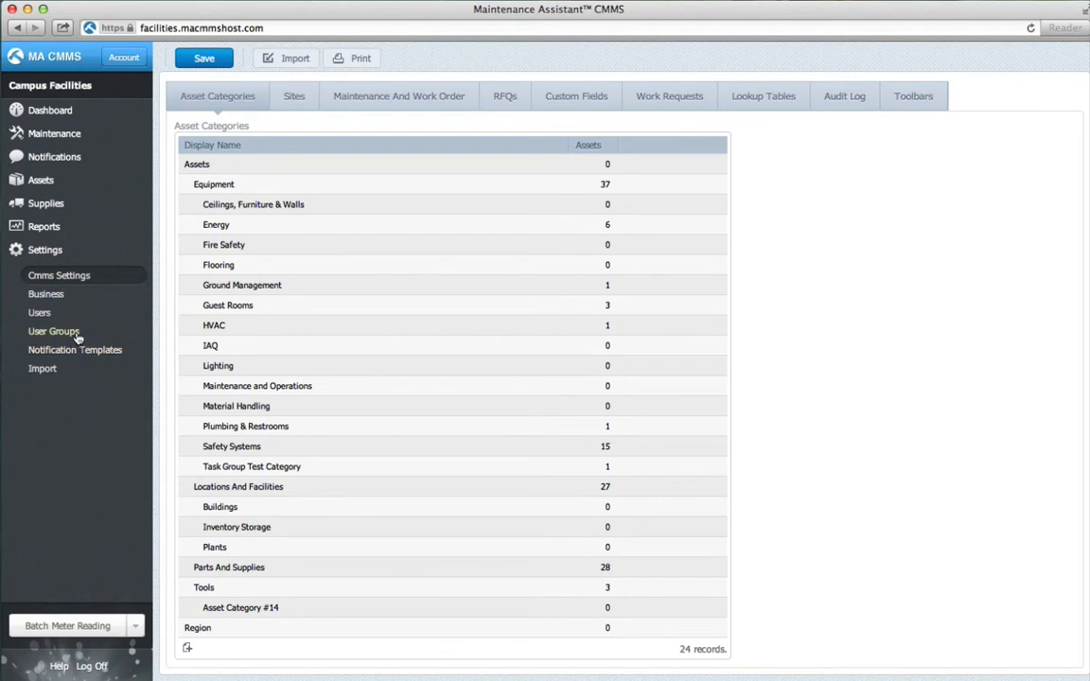
Open the Guest user's Sites & User Groups, showing its existing no-site Guests assignment.
left_click(73, 316)
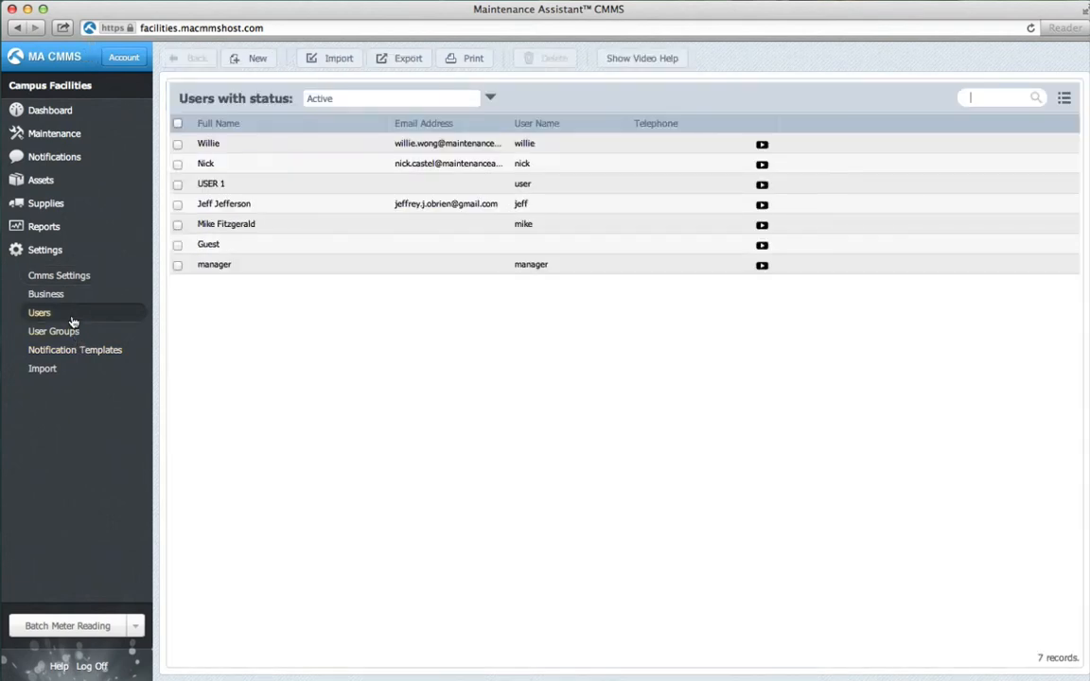
left_click(248, 248)
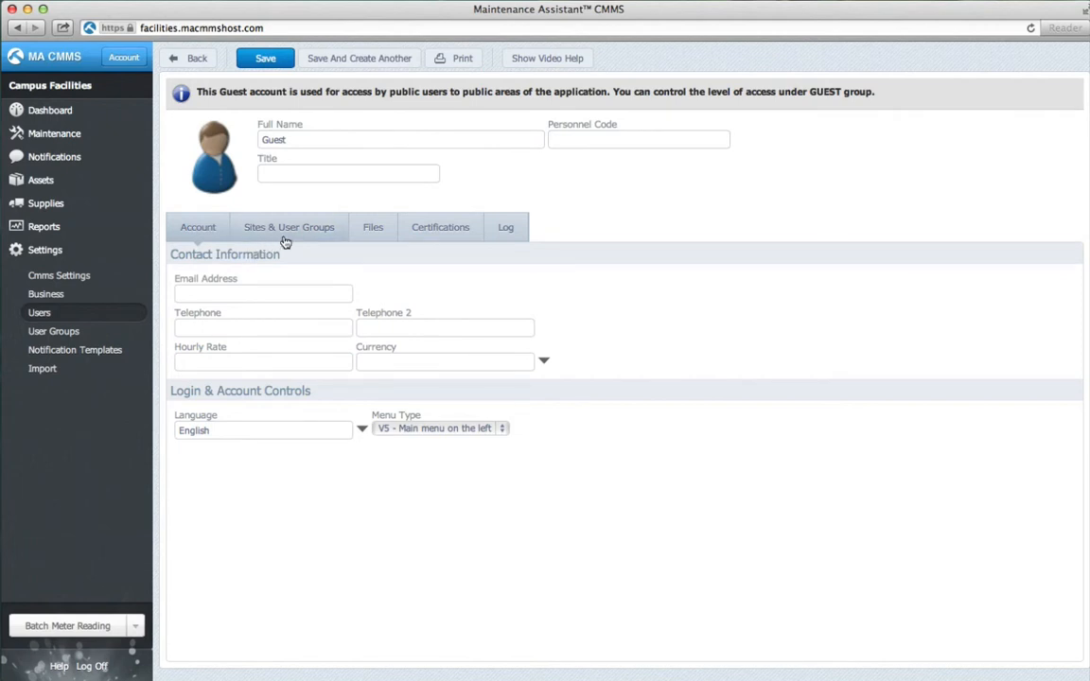
left_click(285, 232)
left_click(272, 297)
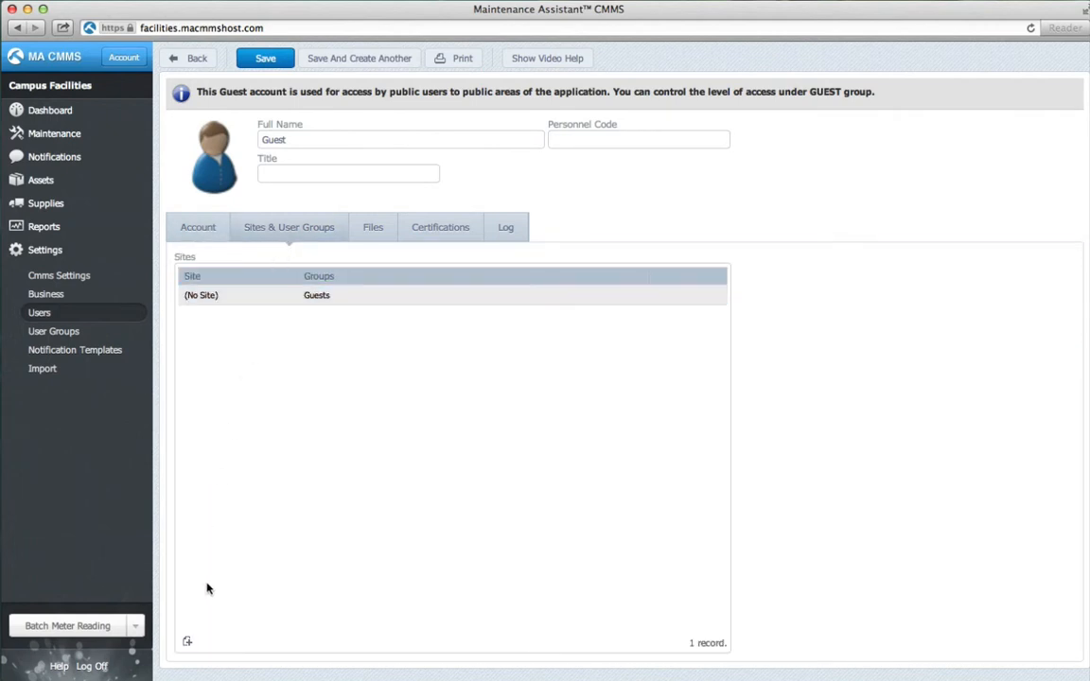
Add a University Campus site assignment with the Guests group for Guest.
left_click(188, 643)
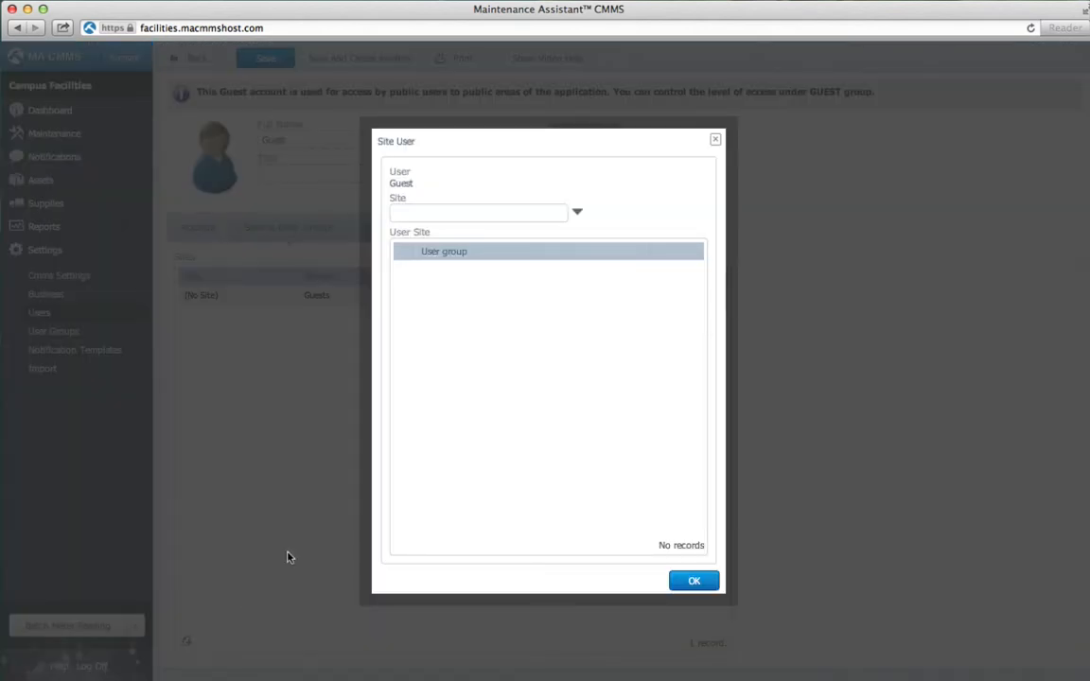
left_click(579, 212)
left_click(565, 209)
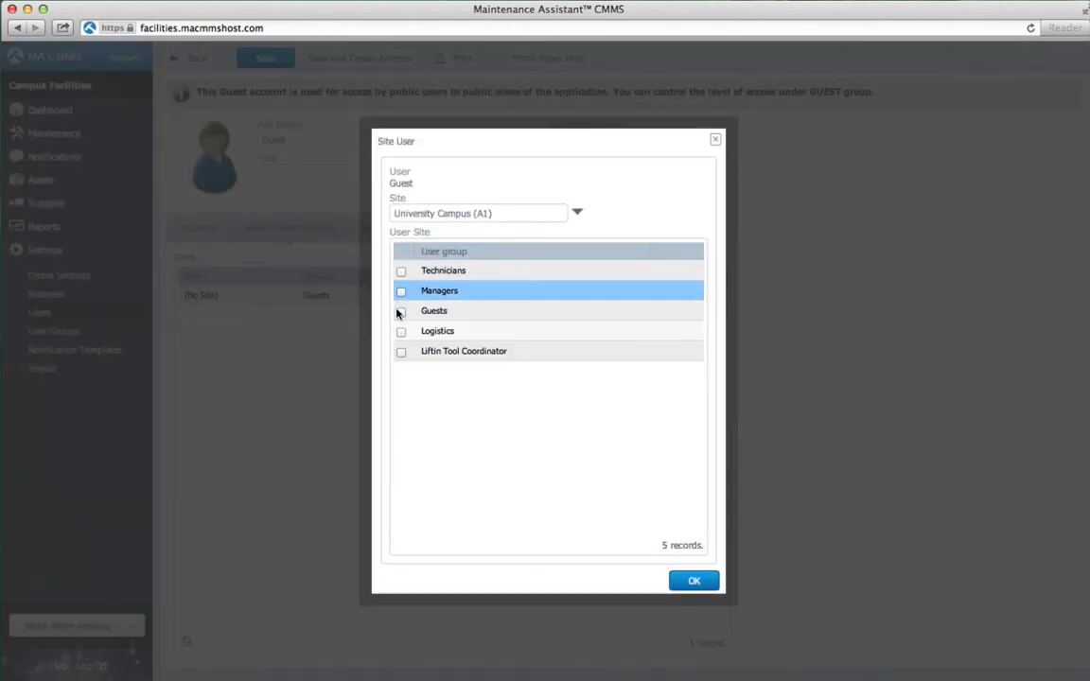
left_click(401, 312)
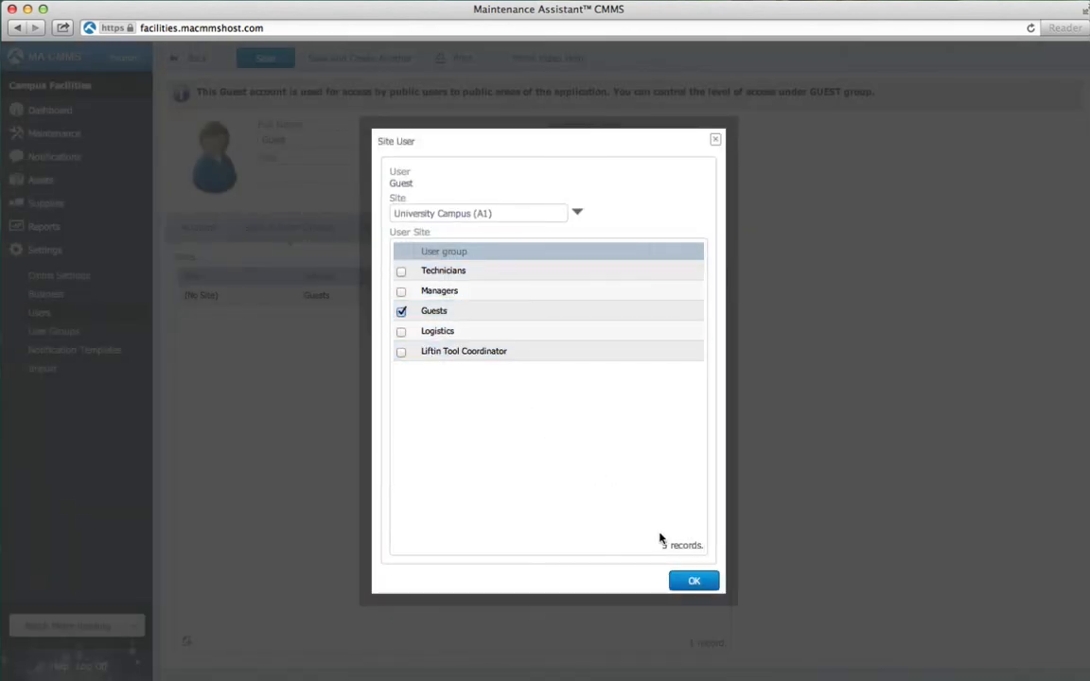
left_click(693, 581)
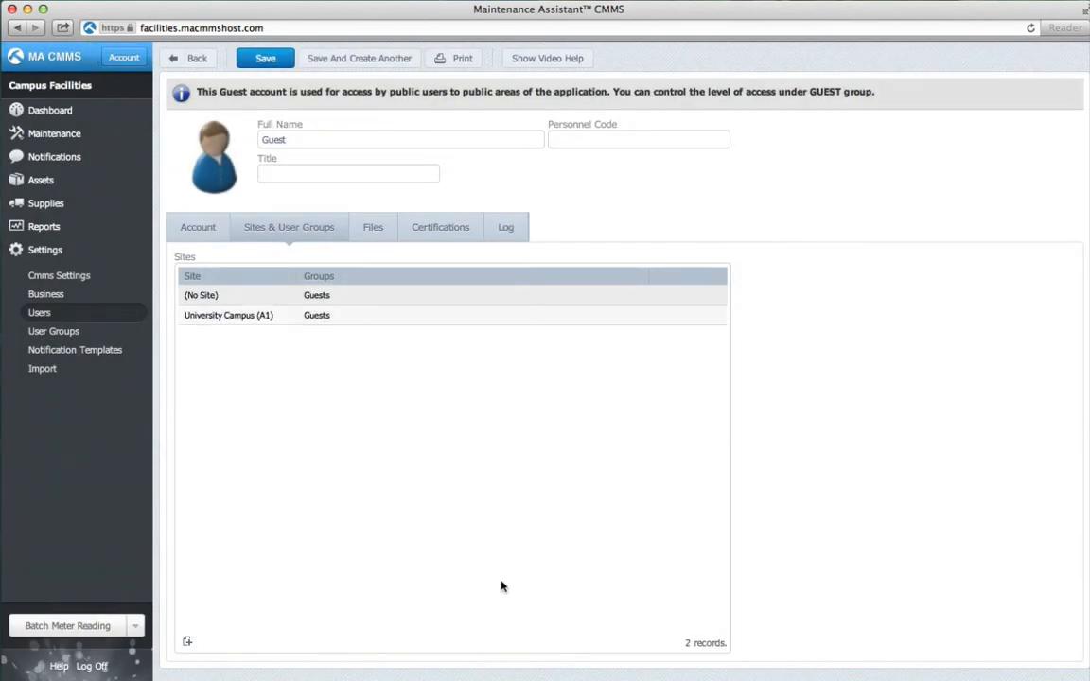
Add an England Campus site assignment with the Guests group for Guest.
left_click(188, 644)
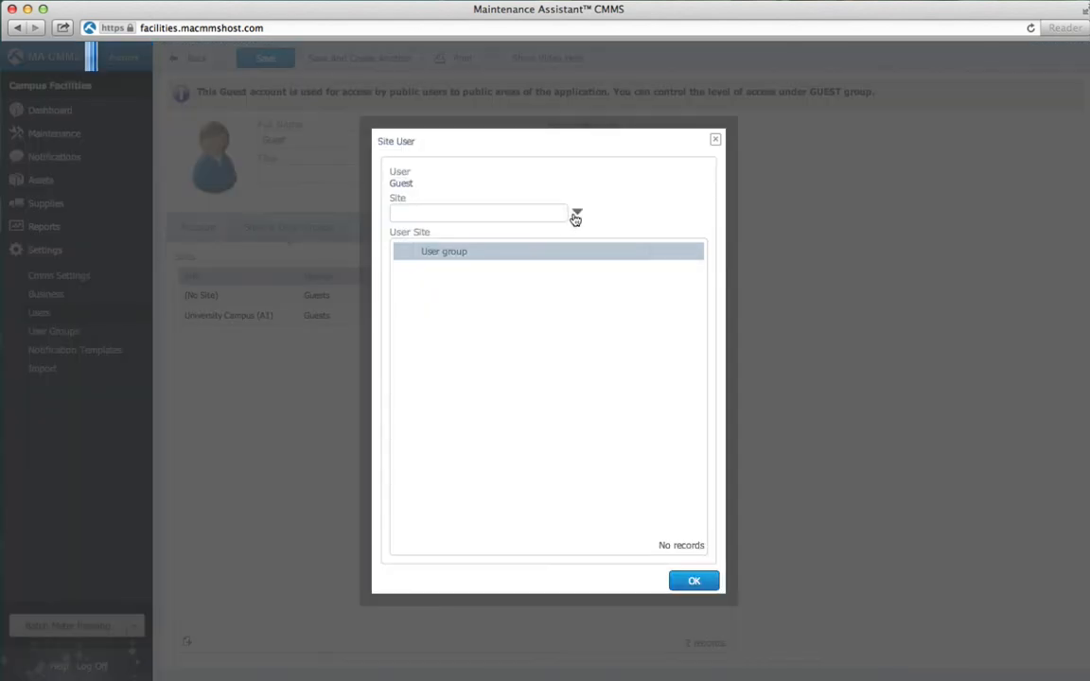
left_click(576, 217)
double_click(565, 227)
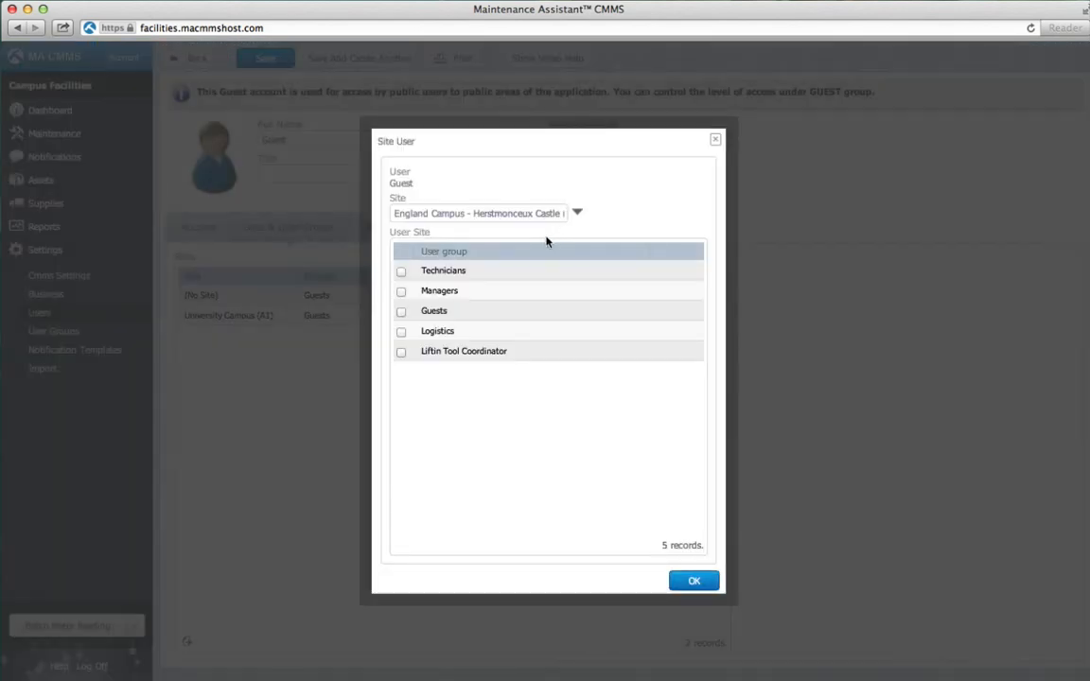
left_click(402, 311)
left_click(689, 584)
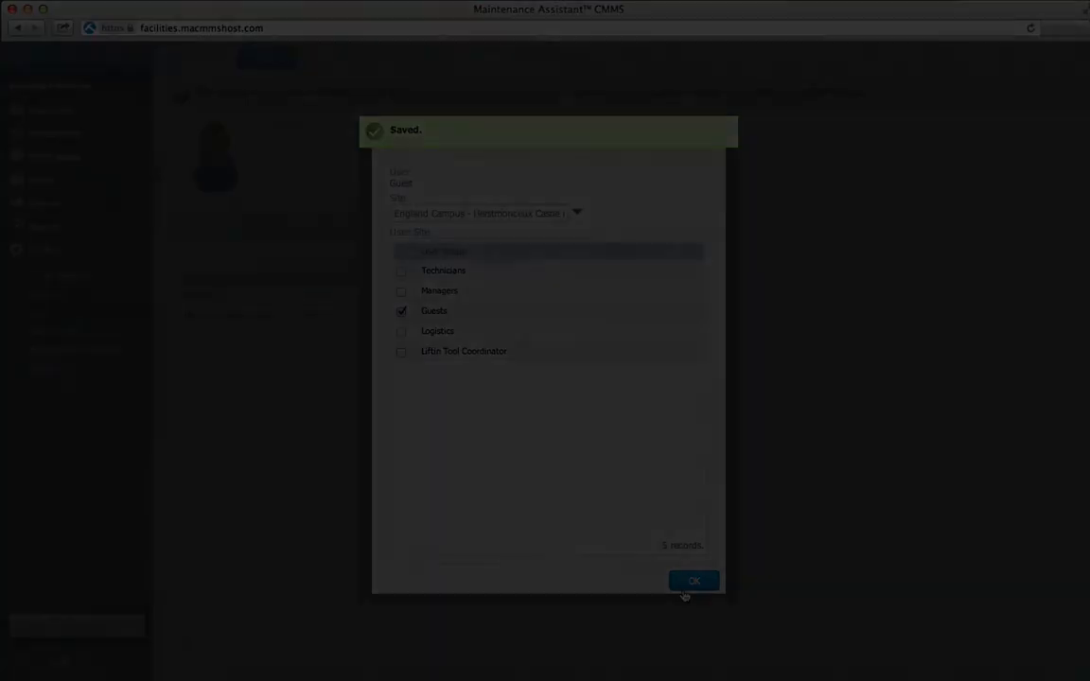